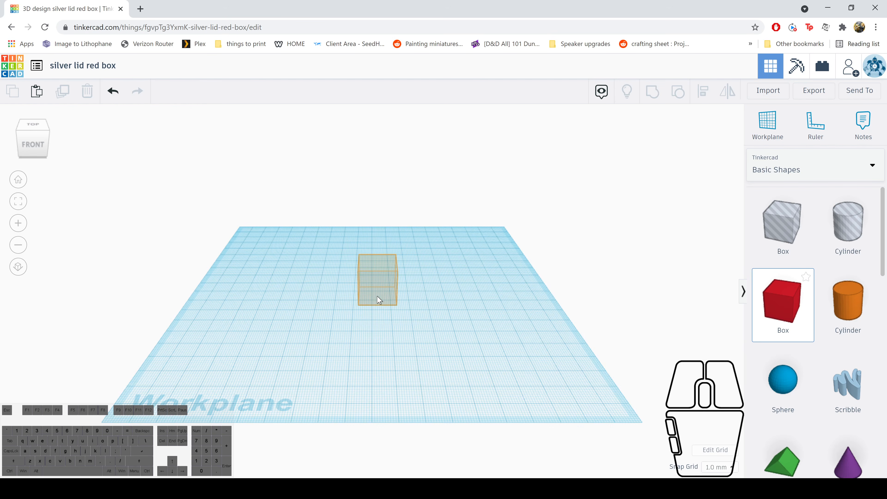
Place a solid box on the middle of the workplane and add a ruler just in front of its left corner
left_click(379, 300)
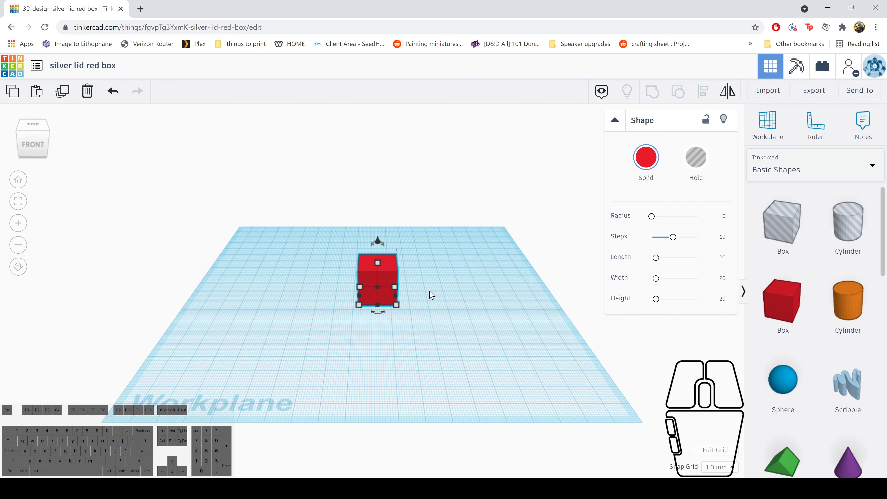
mouse_move(396, 305)
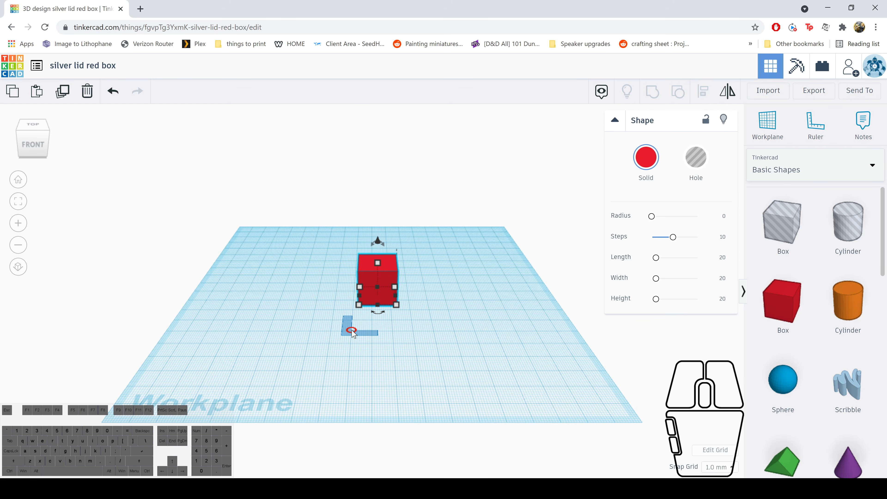
left_click(352, 331)
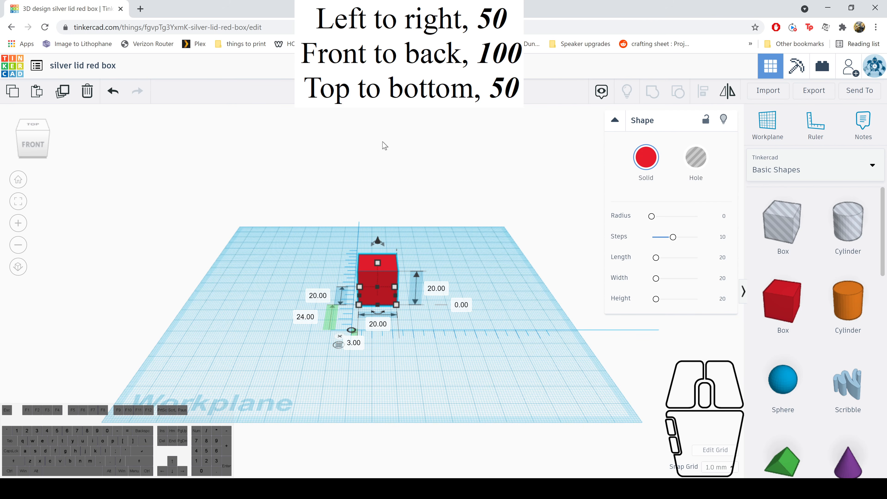
Size the box to 50 mm left to right, 100 mm front to back and 50 mm high, and dismiss the ruler
left_click(379, 323)
type("50")
key("Return")
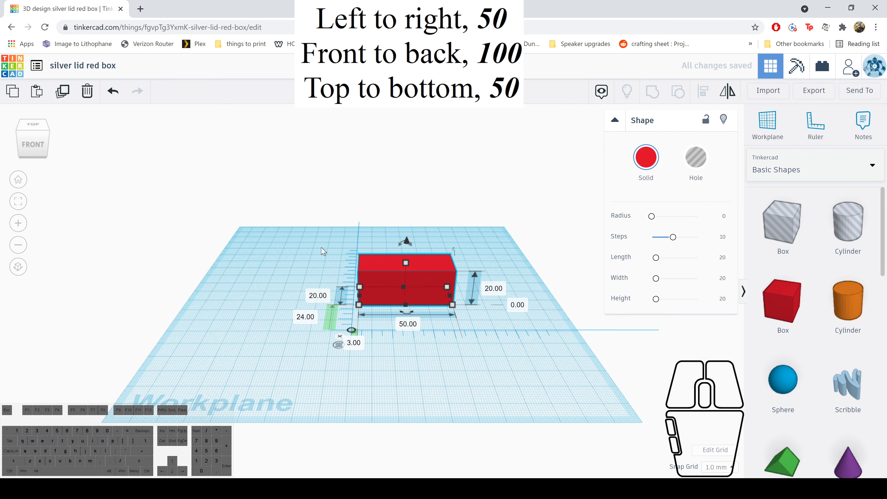
left_click(323, 297)
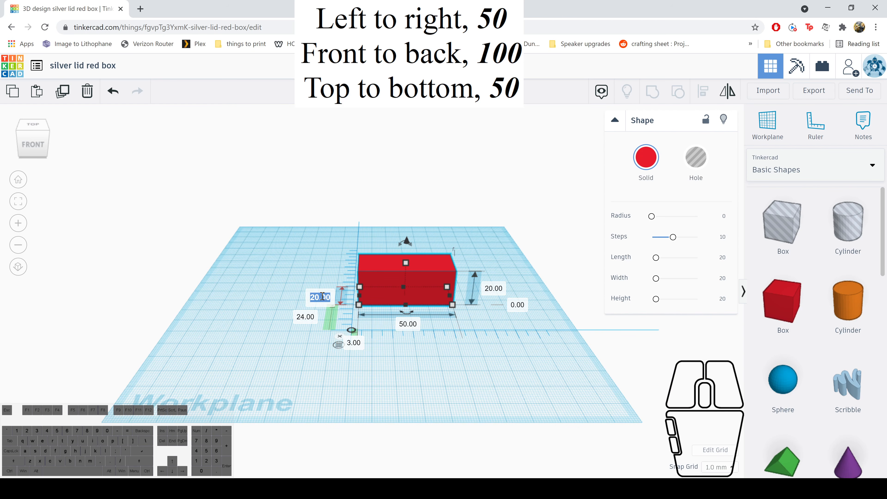
type("100")
key("Return")
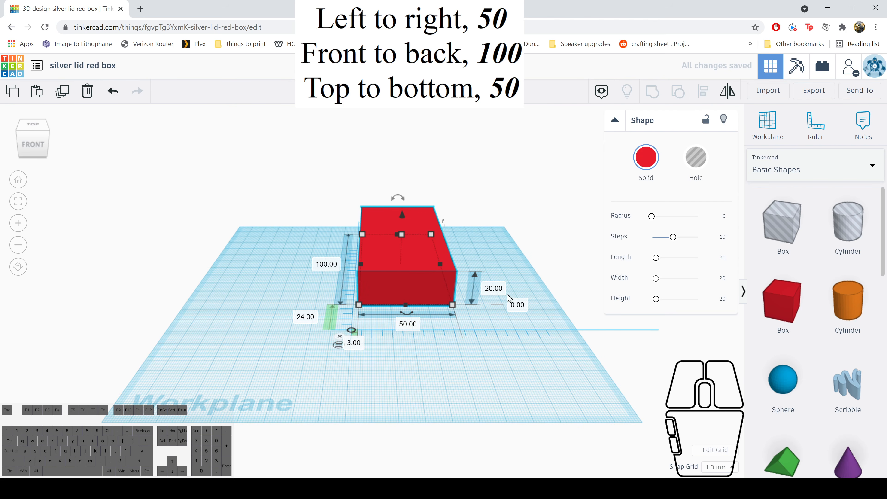
left_click(494, 286)
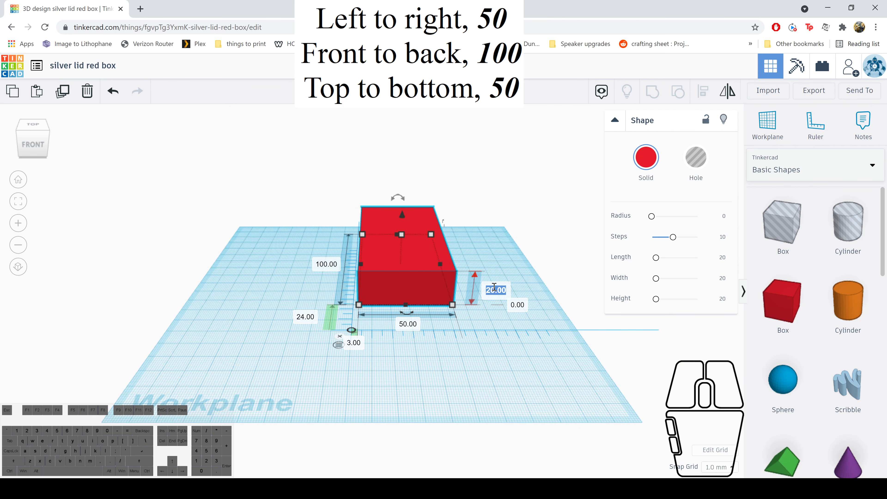
type("50")
key("Return")
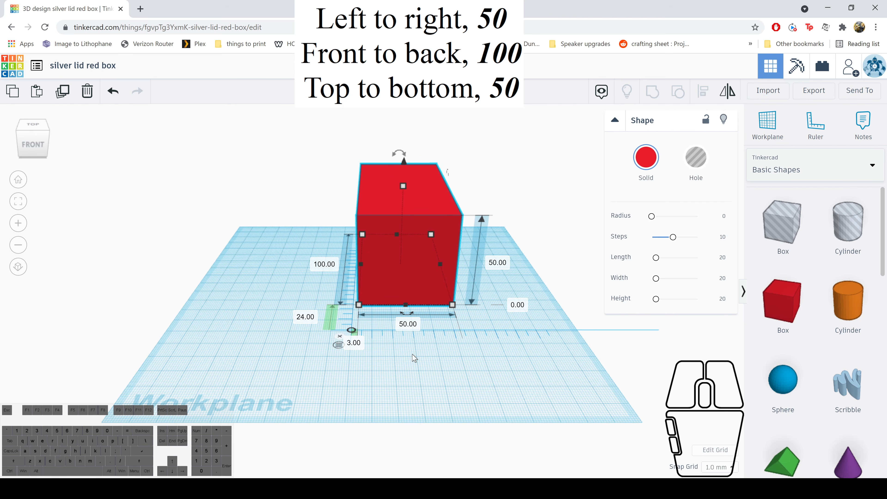
left_click(339, 337)
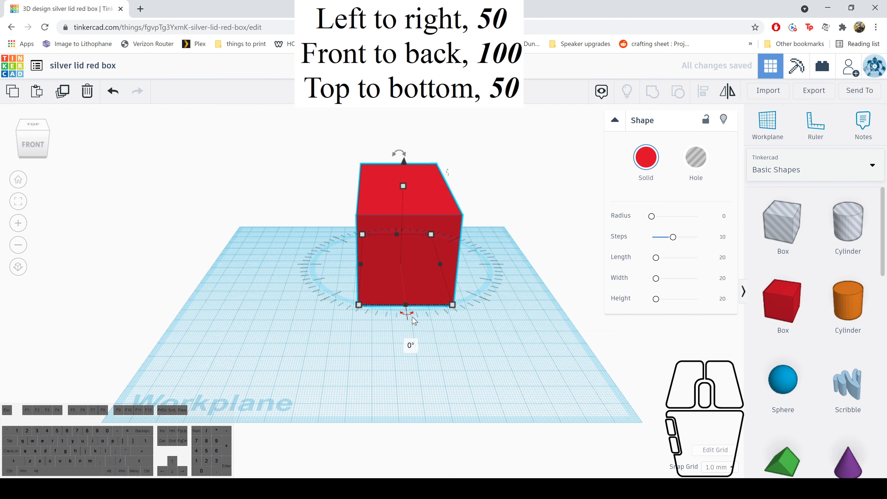
key("ctrl+z")
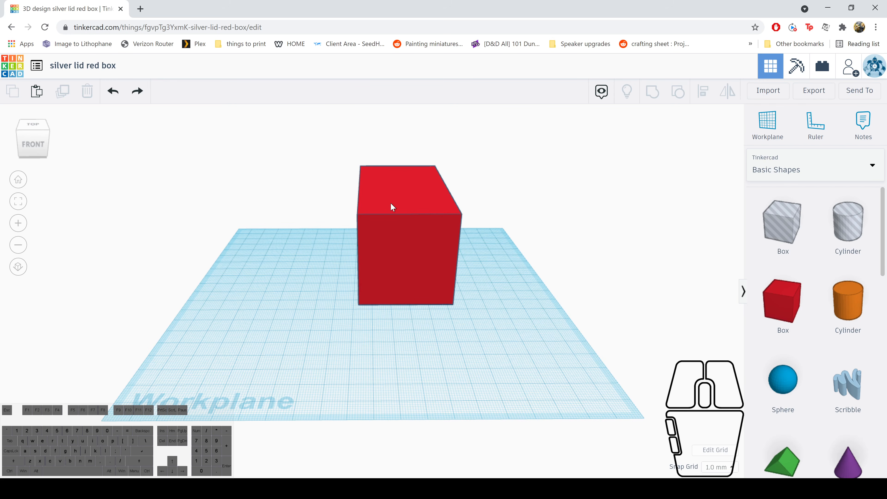
Nudge the large box left and forward so that it sits nearer the middle of the workplane
left_click(425, 258)
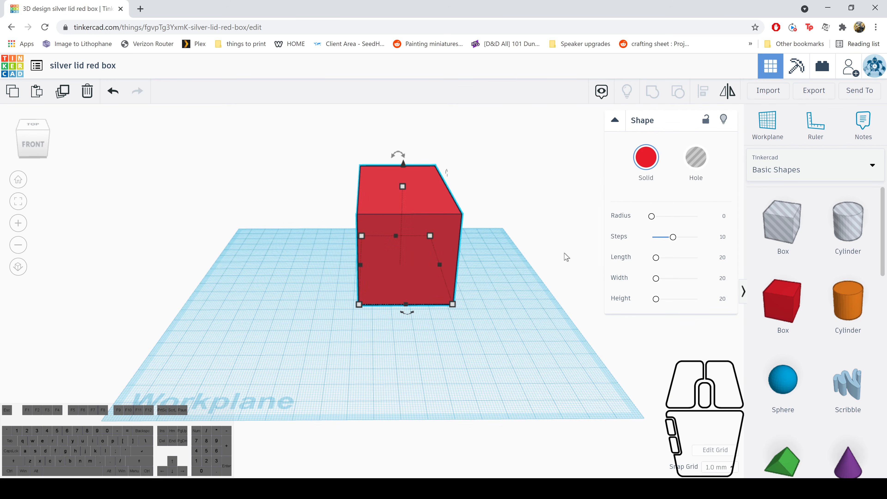
key("Left")
key("Left")
key("Left")
key("Left")
key("Left")
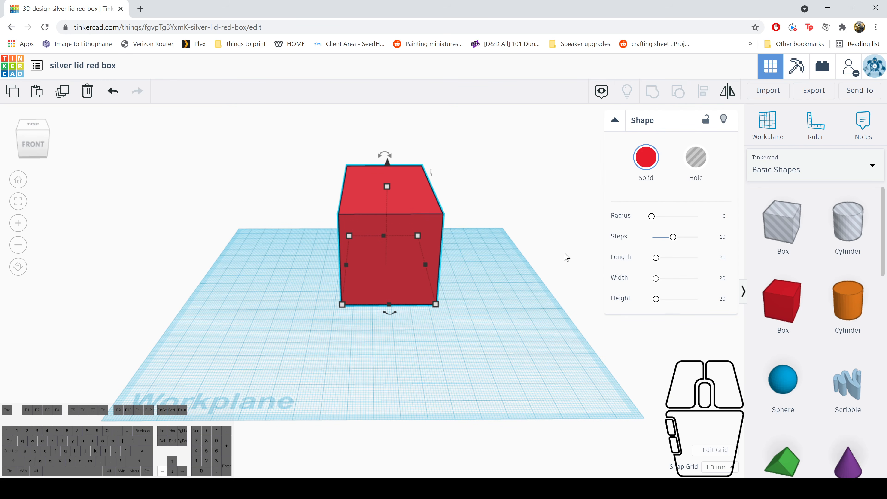
key("Down")
key("Down")
key("Down")
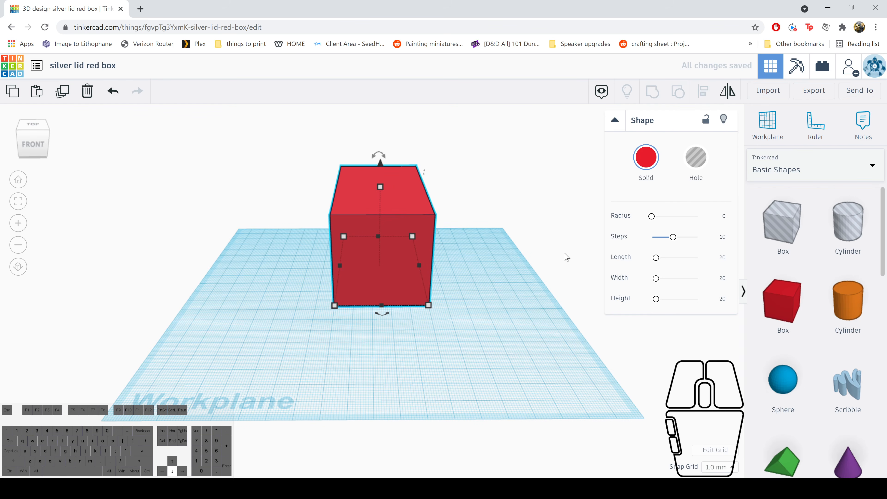
key("Down")
key("Down")
key("Down")
key("Down")
key("Down")
key("Down")
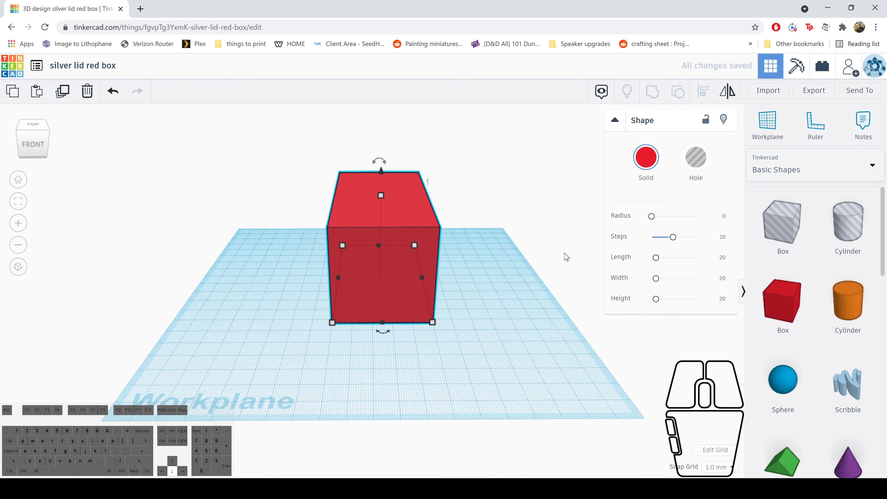
key("Down")
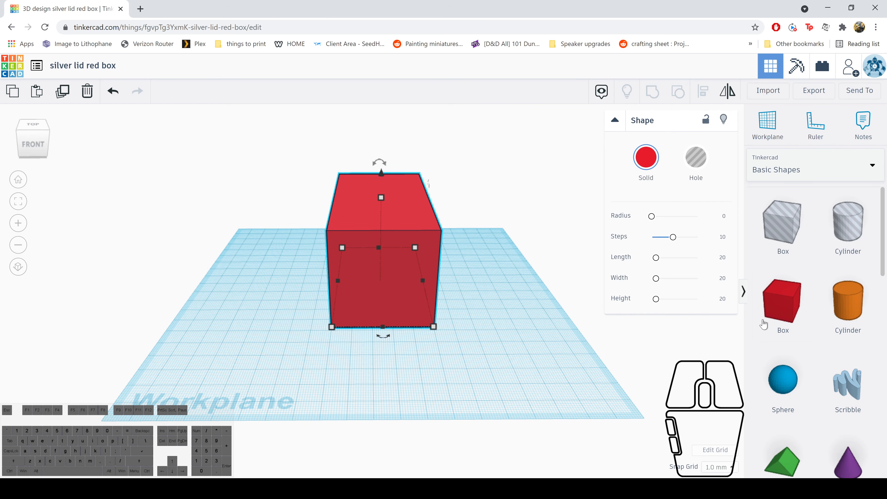
Add a second box to the right of the large box and turn it into a hole
left_click_drag(790, 306, 469, 310)
left_click(468, 326)
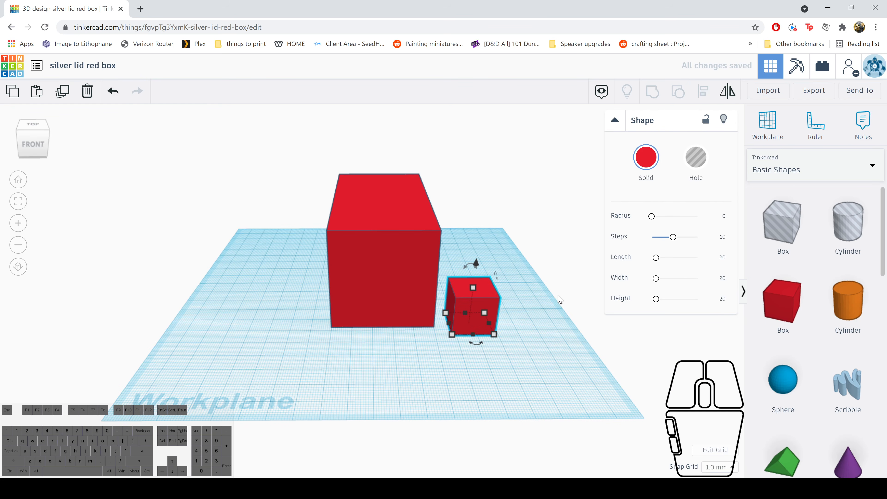
left_click(696, 160)
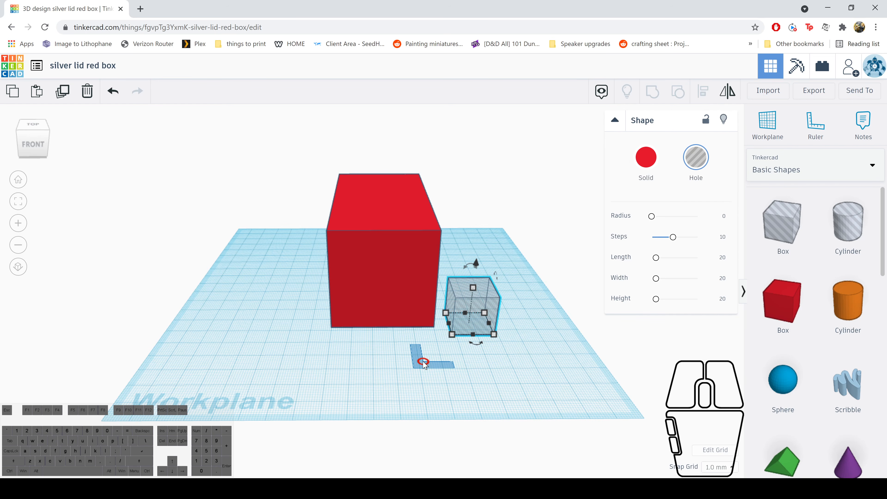
Using a temporary ruler, size the hole box to 45 mm left to right, 94 mm front to back and 75 mm high
left_click(423, 363)
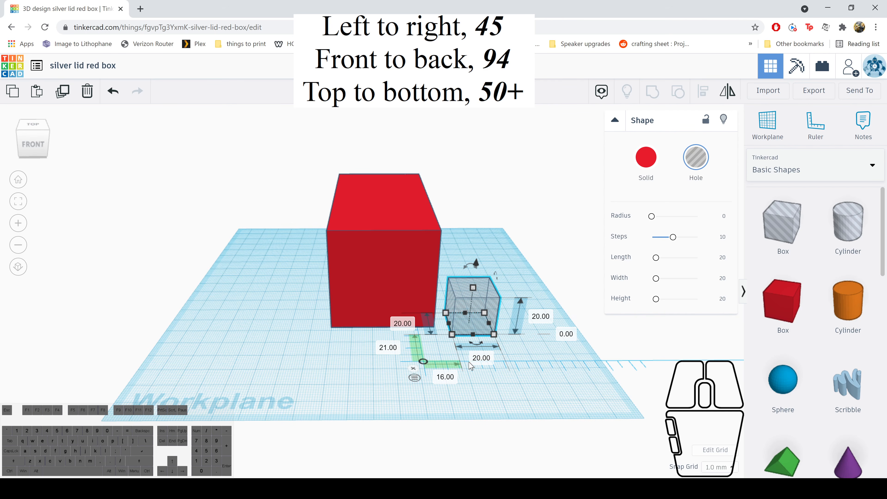
left_click(482, 359)
type("45")
key("Return")
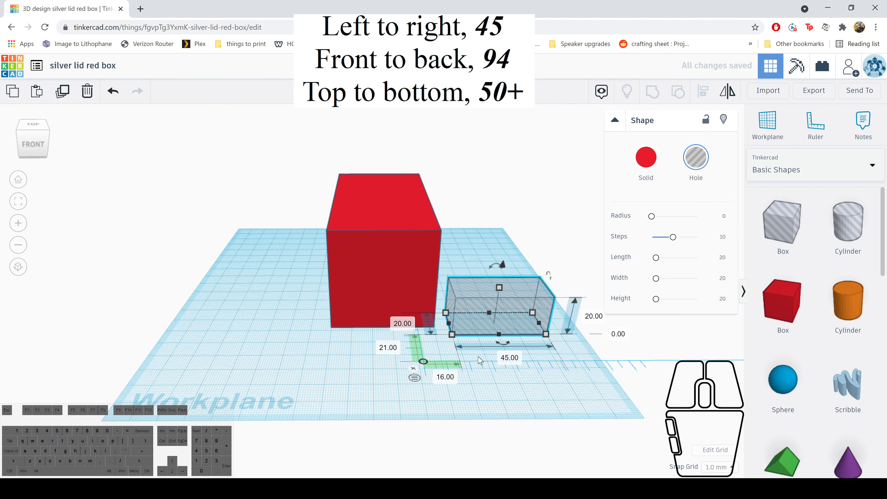
left_click(403, 324)
type("9")
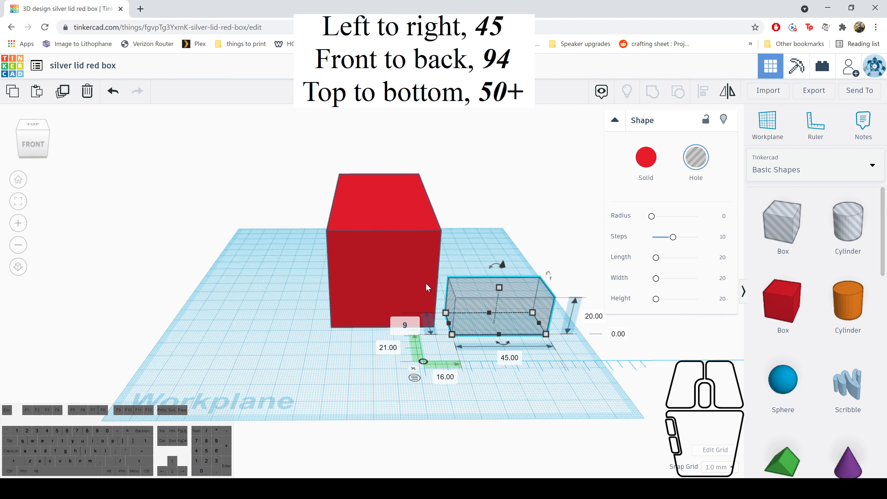
type("4")
key("Return")
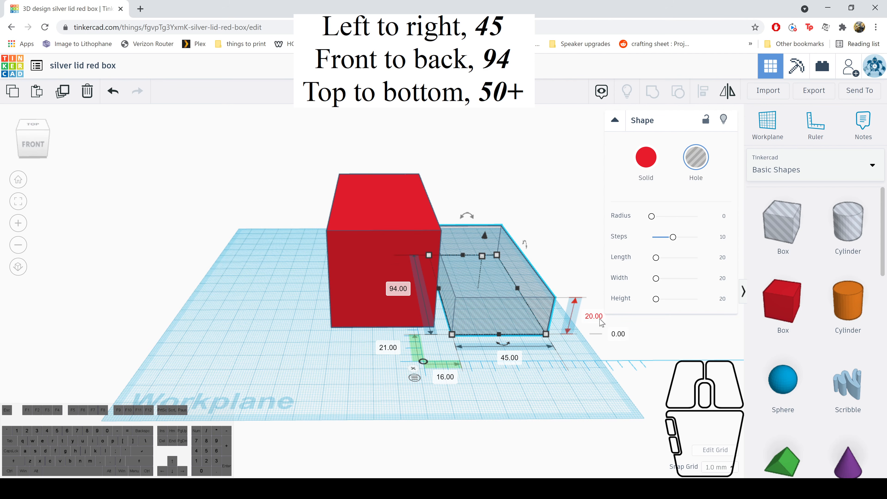
left_click(591, 317)
type("75")
key("Return")
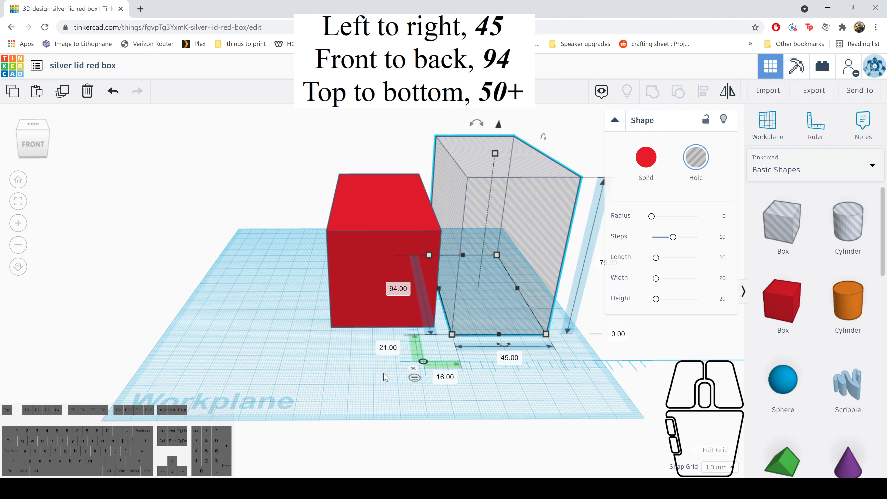
left_click(414, 369)
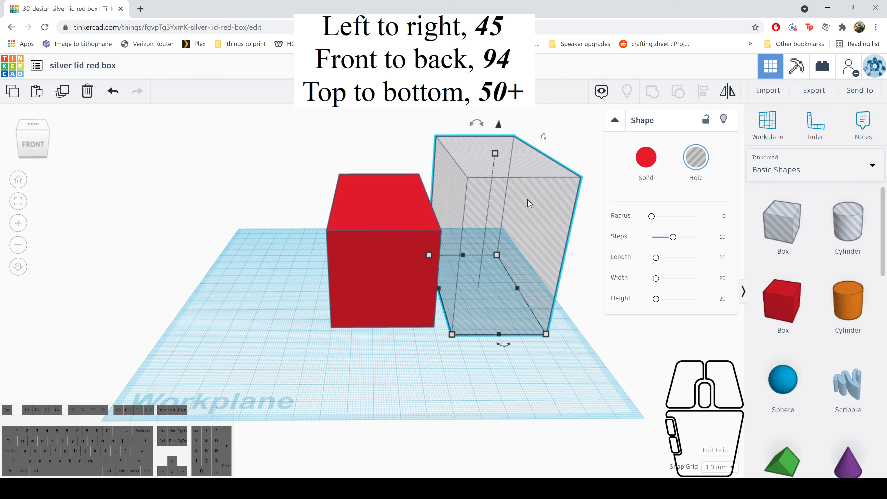
Raise the hole box about 7 mm above the workplane
key("ctrl")
key("ctrl+Up")
key("ctrl+Up")
key("ctrl+Up")
key("ctrl+Up")
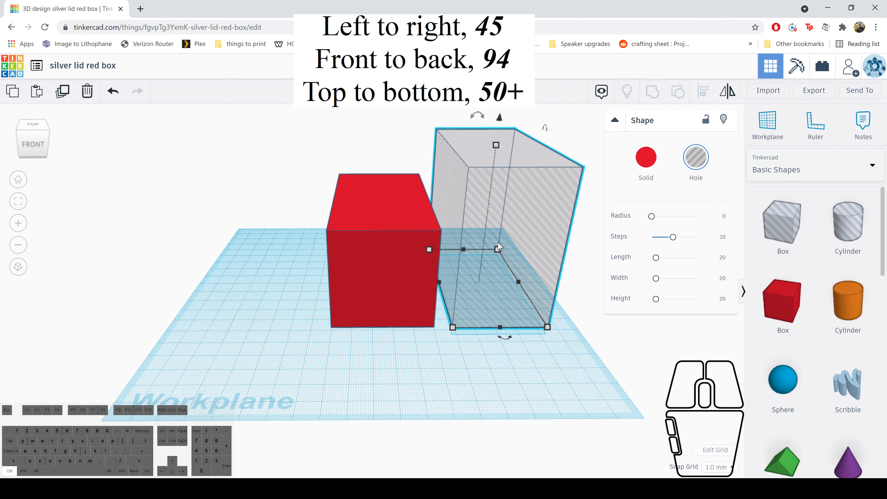
key("ctrl+Up")
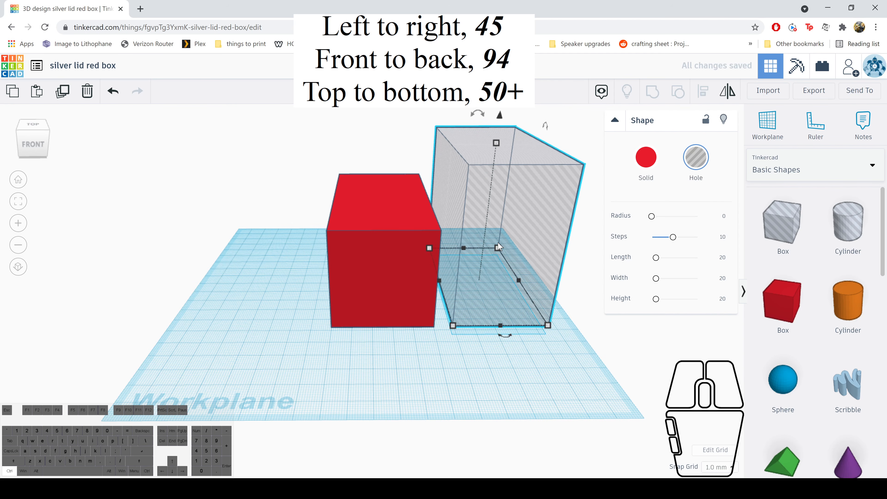
key("ctrl+Up")
key("ctrl+Up")
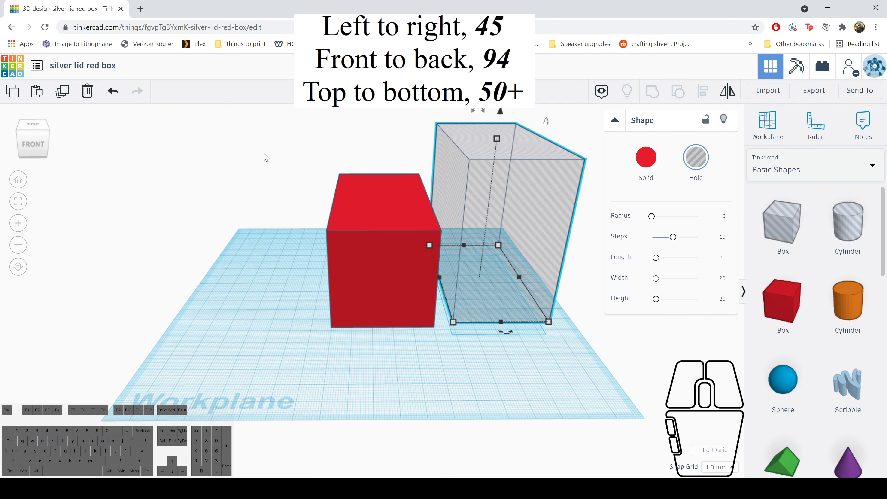
Align the large box and the hole box on their centers, both left to right and front to back
left_click(253, 134)
left_click_drag(255, 134, 524, 360)
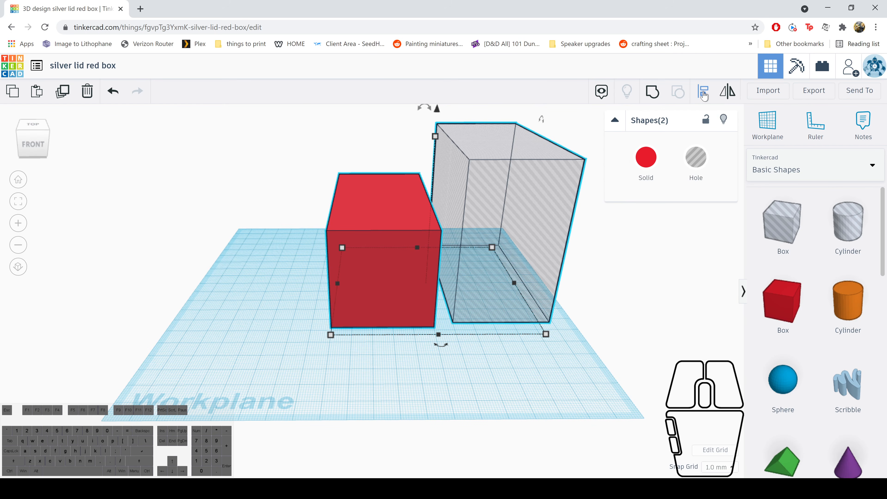
left_click(702, 97)
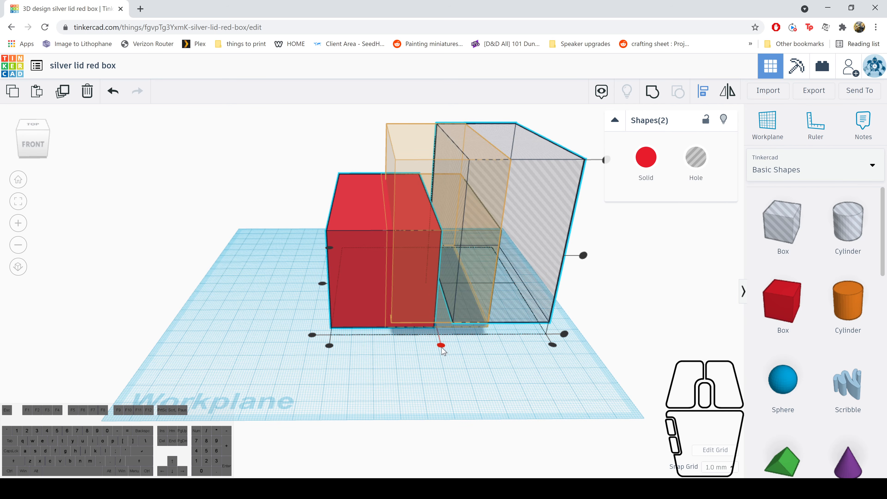
left_click(441, 345)
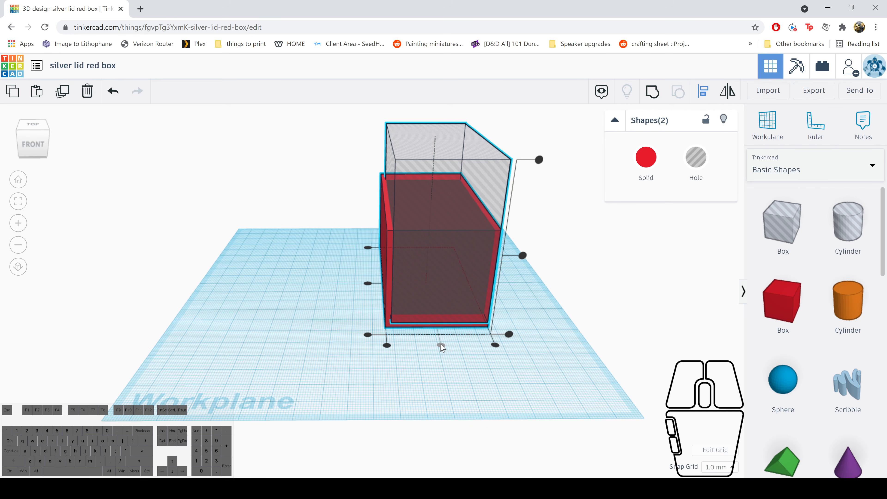
left_click(367, 284)
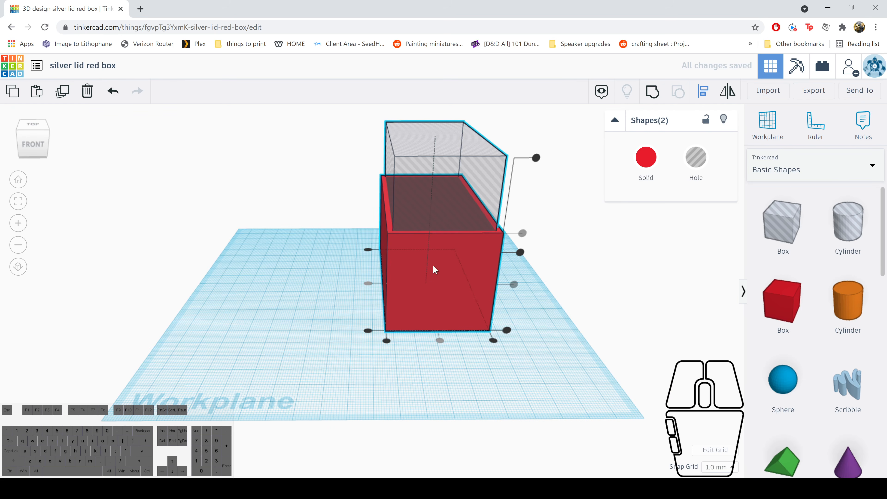
Group the solid box with the hole box to hollow it out into an open-topped container
left_click(652, 93)
right_click_drag(551, 216, 492, 251)
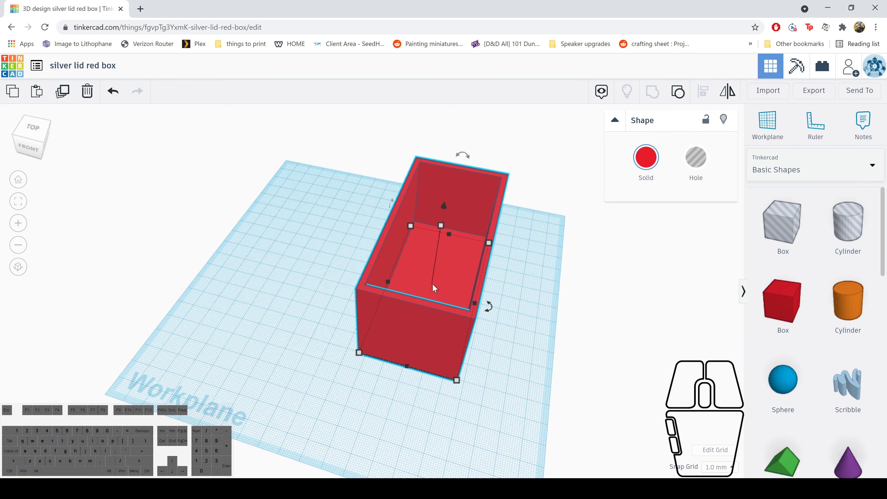
key("ctrl+z")
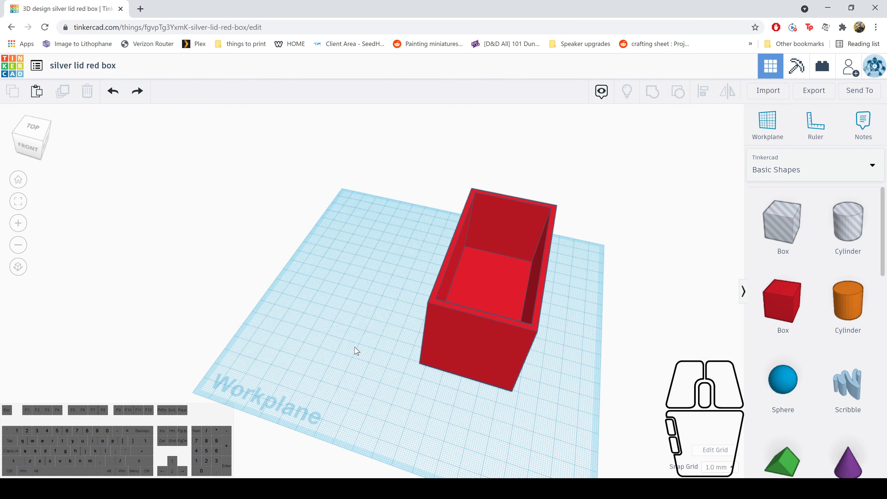
right_click_drag(356, 352, 410, 325)
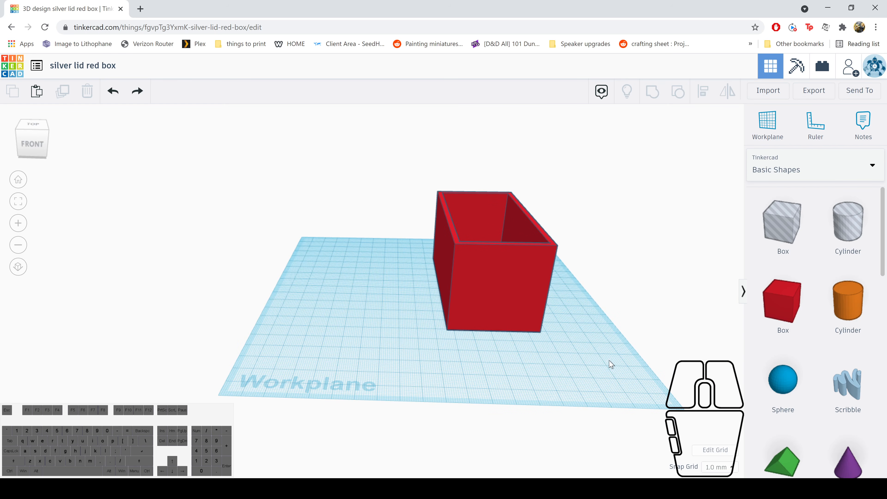
Add a solid box on the workplane beside the container and set its left-to-right size to 46.50 mm using a ruler
left_click(790, 309)
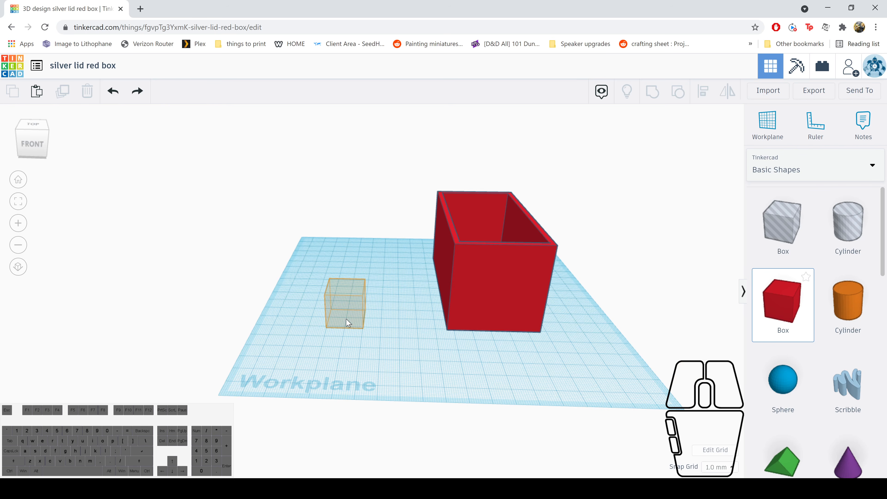
left_click(347, 322)
key("r")
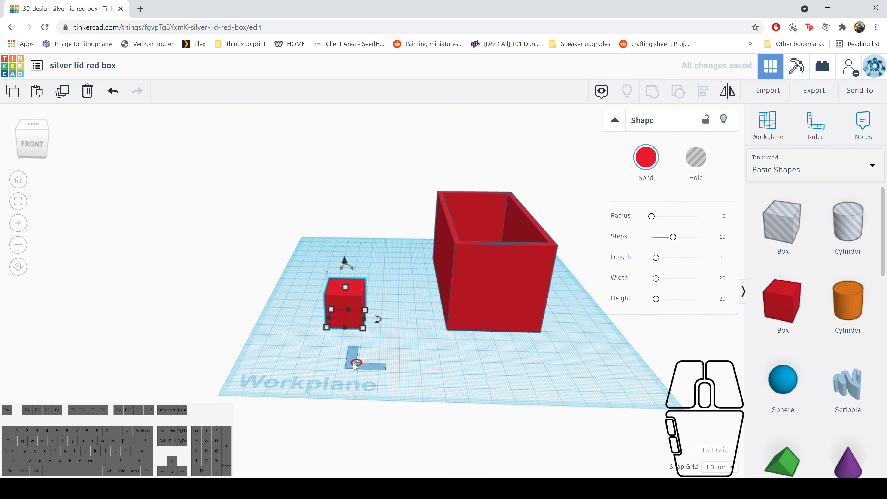
left_click(294, 355)
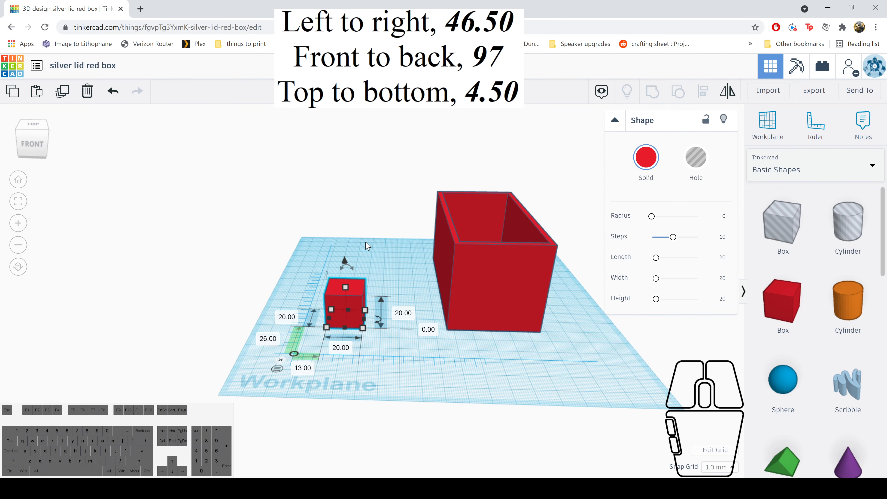
left_click(340, 348)
type("46.50")
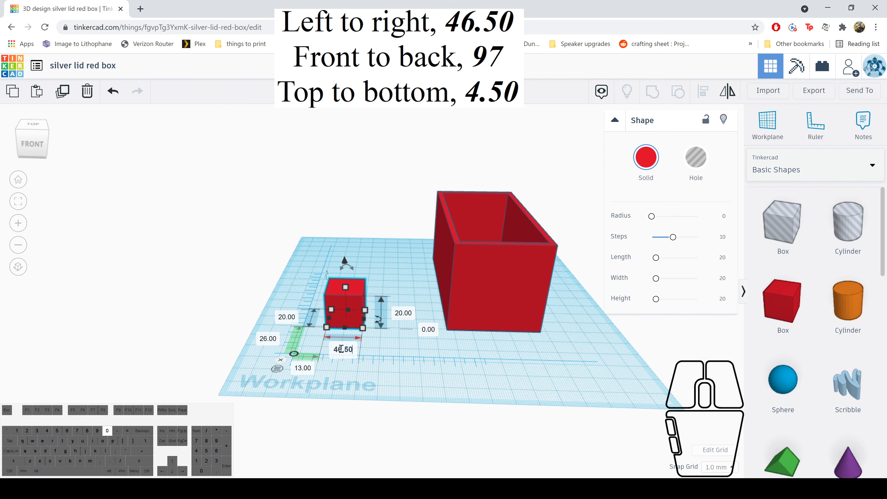
key("Return")
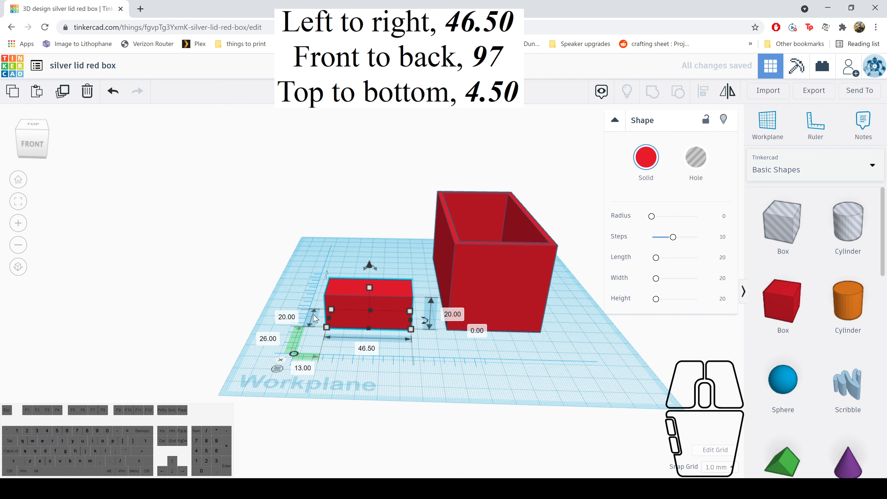
Set the new box's front-to-back size to 97 mm and its height to 4.5 mm, and dismiss the ruler
left_click(291, 317)
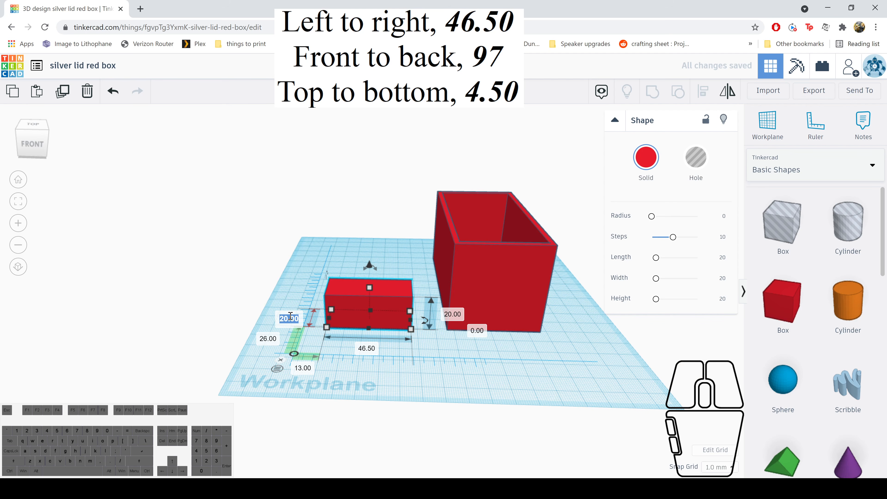
type("9")
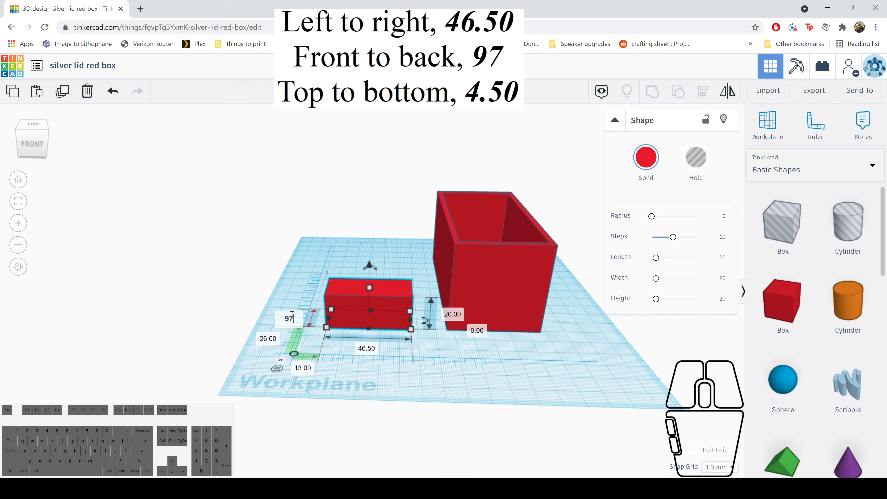
type("7")
key("Return")
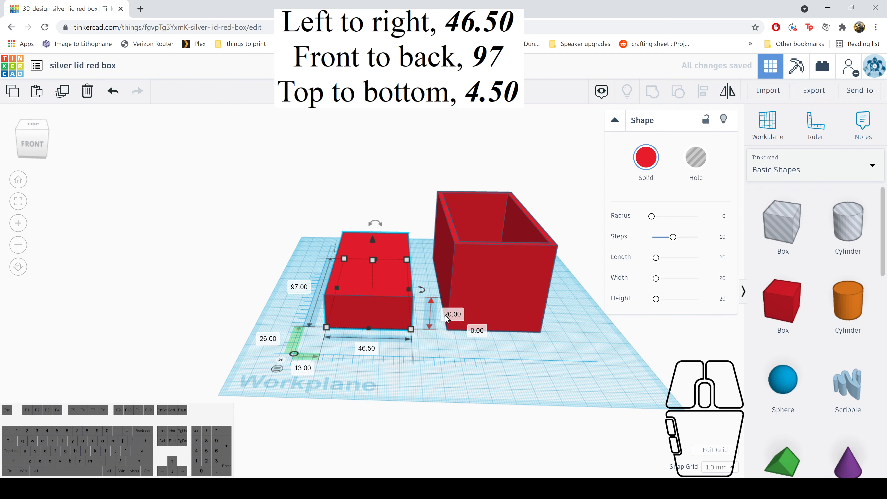
left_click(432, 307)
type("4")
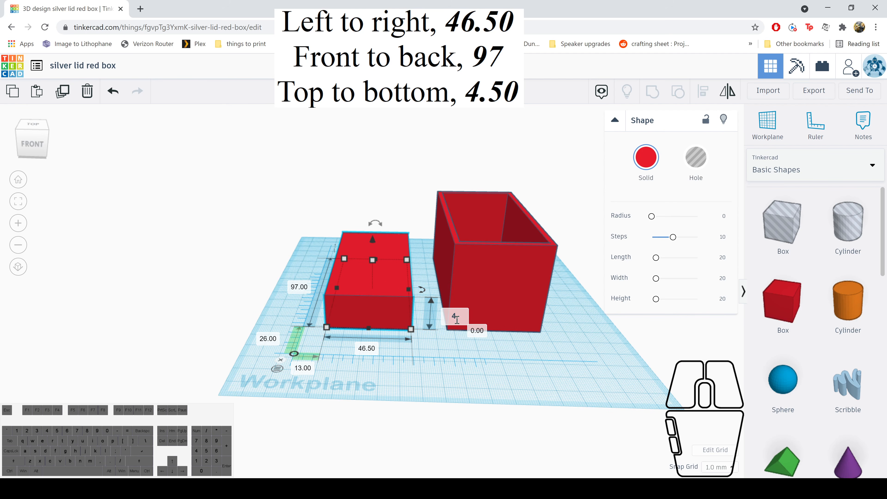
type(".5")
key("Return")
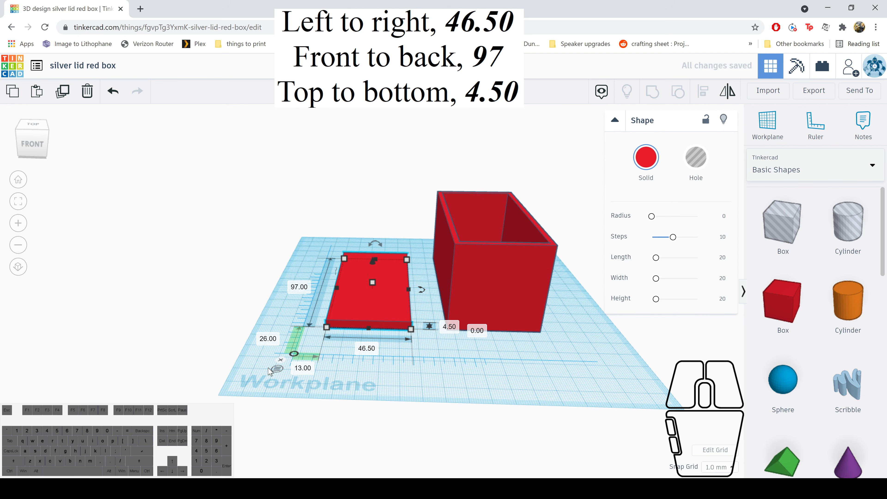
left_click(281, 360)
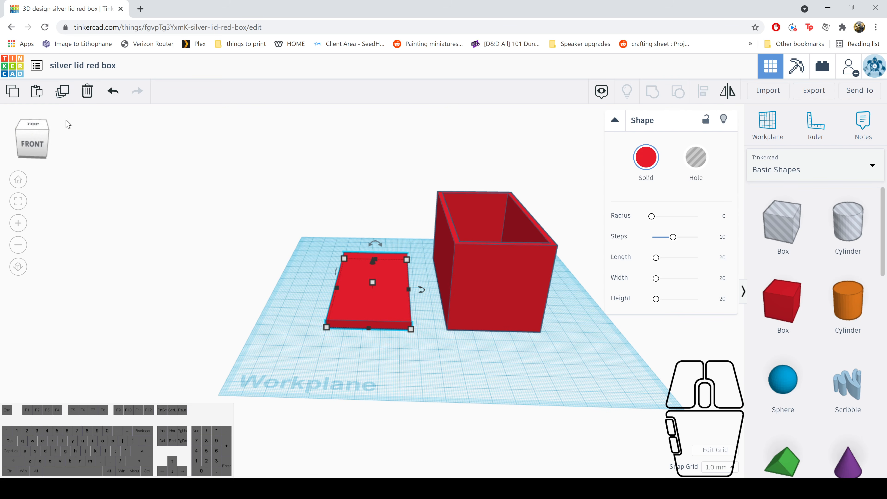
Duplicate the flat plate, placing one copy off the workplane's left side, and turn the plate remaining on the workplane into a hole
left_click(63, 95)
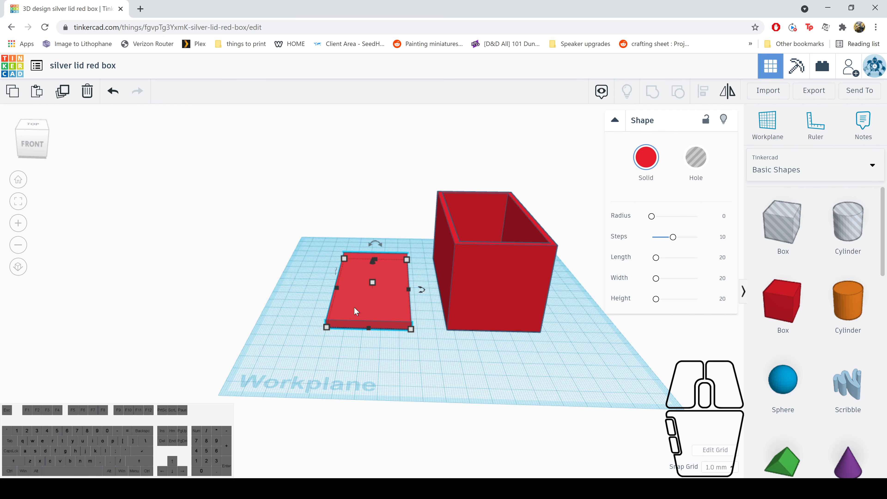
left_click_drag(357, 302, 172, 288)
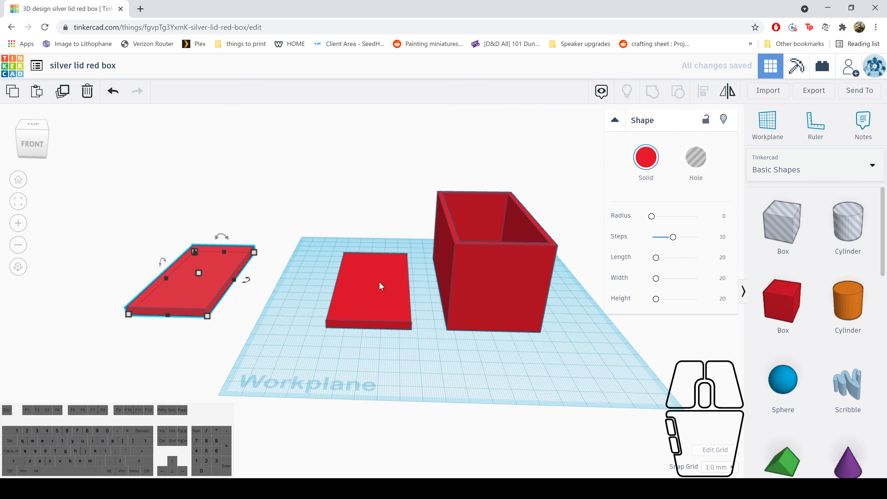
left_click(376, 306)
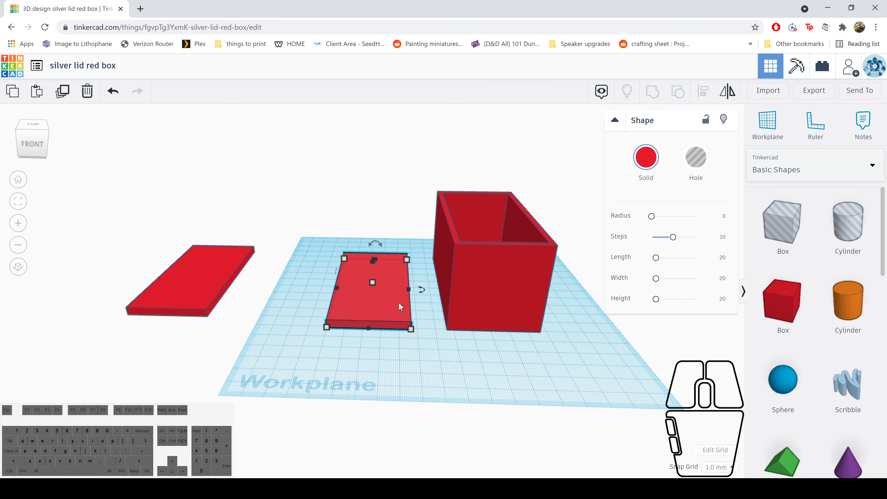
left_click(701, 157)
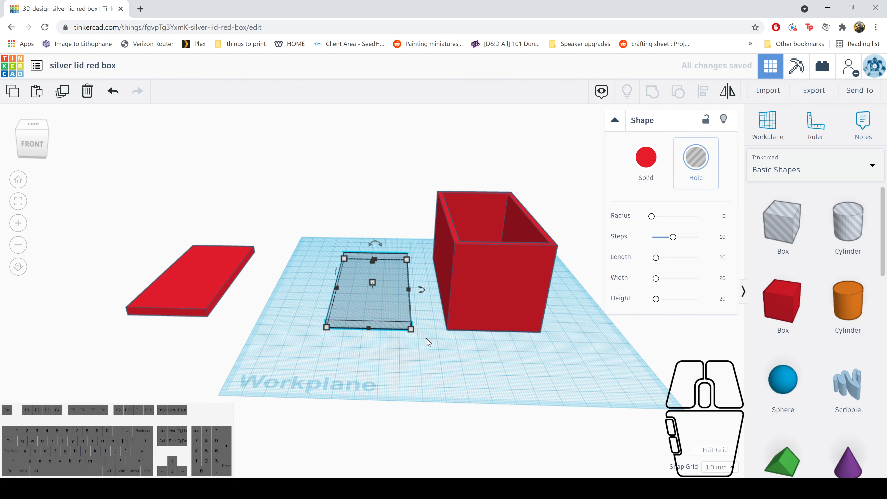
Using a temporary ruler, size the hole plate to 47 mm left to right and 5 mm high
key("r")
left_click(292, 352)
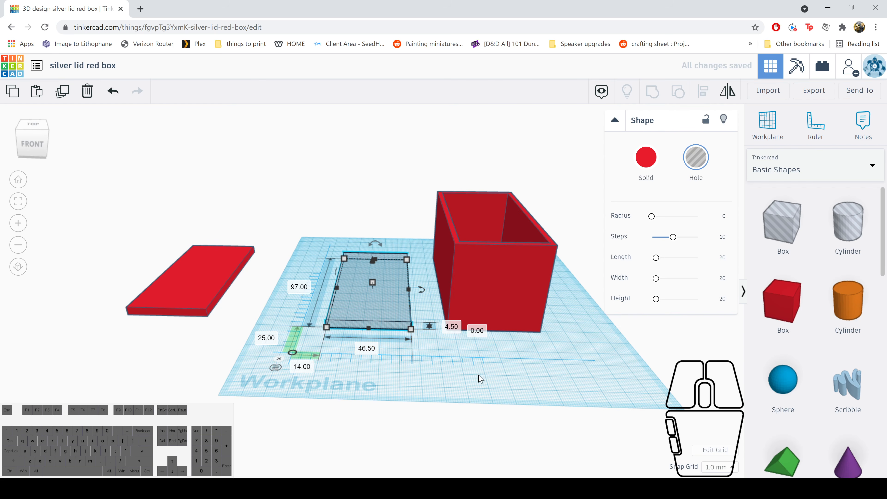
left_click(367, 352)
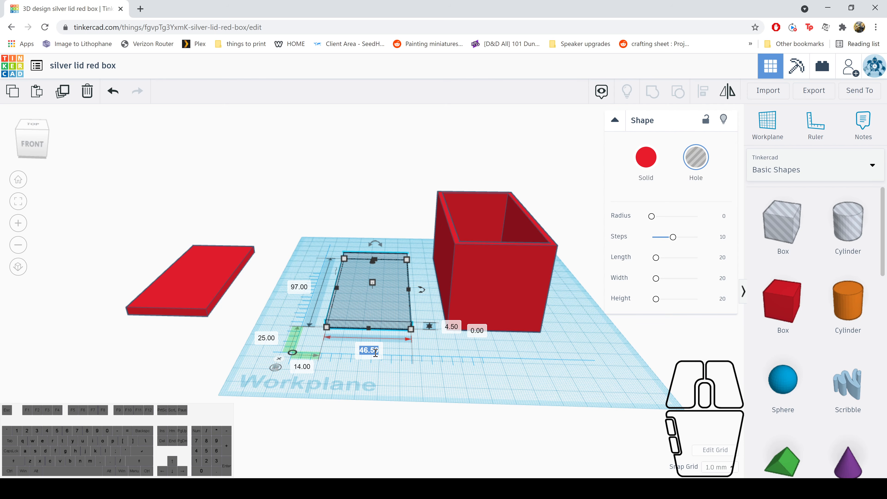
type("47")
key("Return")
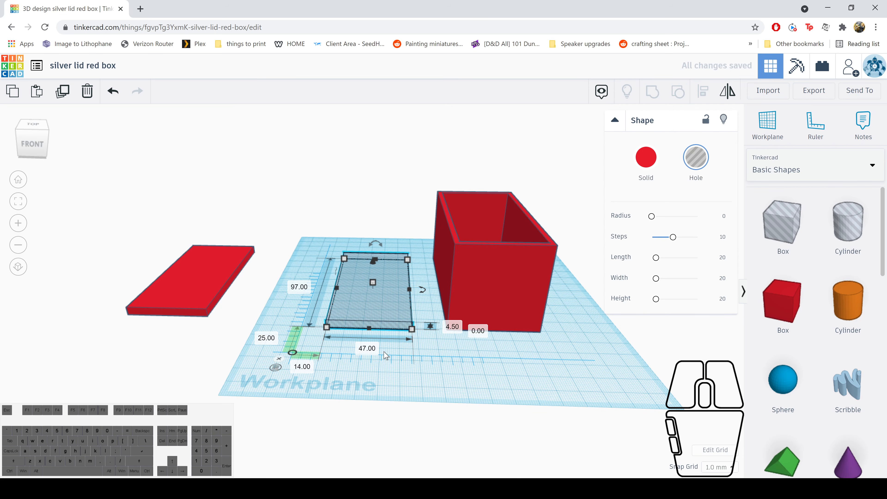
left_click(453, 329)
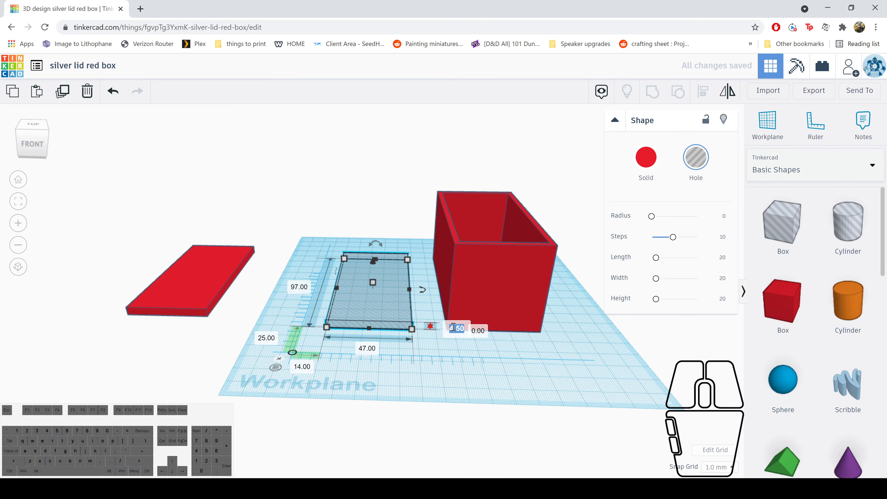
type("5")
key("Return")
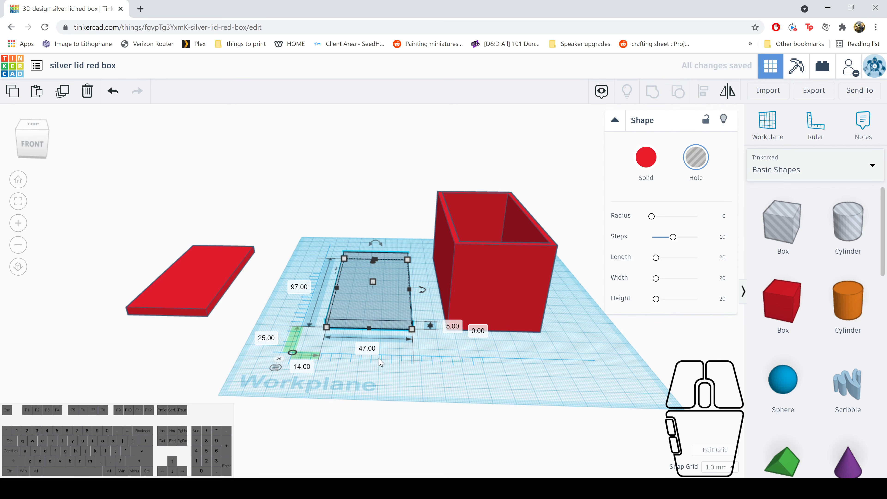
left_click(279, 359)
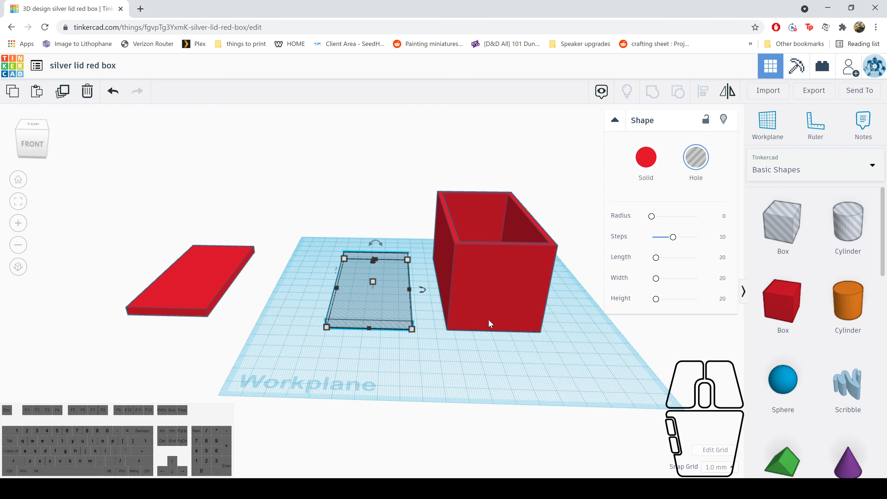
Raise the hole plate above the workplane to a height slightly below the container's top rim
right_click_drag(491, 365, 496, 339)
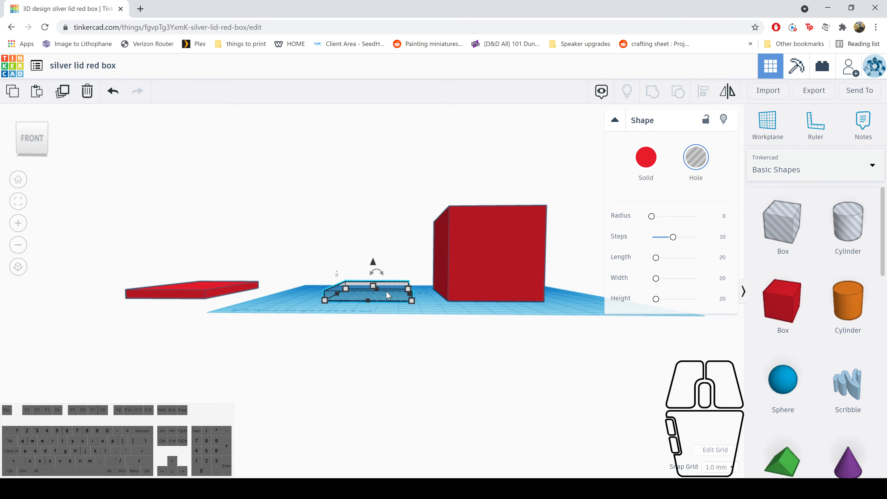
key("ctrl")
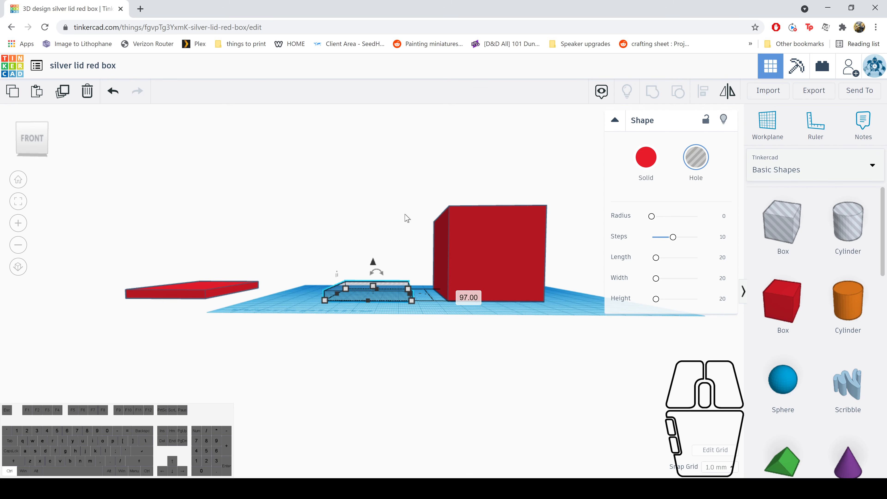
key("ctrl+Up")
key("ctrl+Up")
key("ctrl+Up")
key("ctrl+Up")
key("ctrl+Up")
key("ctrl+Up")
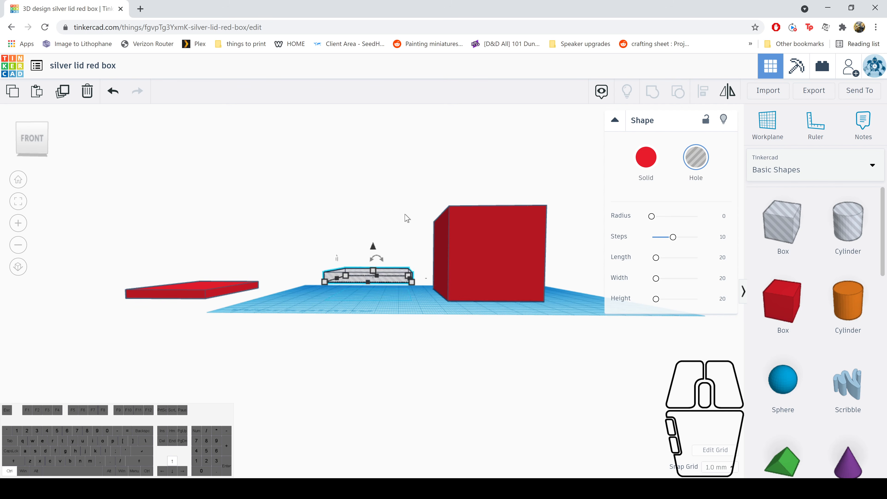
key("ctrl+Up")
key("ctrl+Up")
key("ctrl+Up")
key("ctrl+Up")
key("ctrl+Up")
key("ctrl+Up")
key("ctrl+Up")
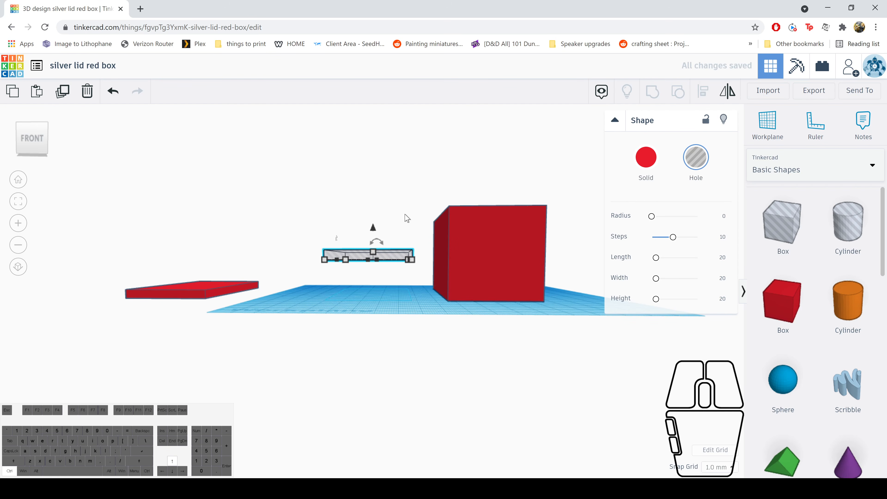
key("ctrl+Up")
key("ctrl+Up")
key("ctrl+Up")
key("ctrl+Up")
key("ctrl+Up")
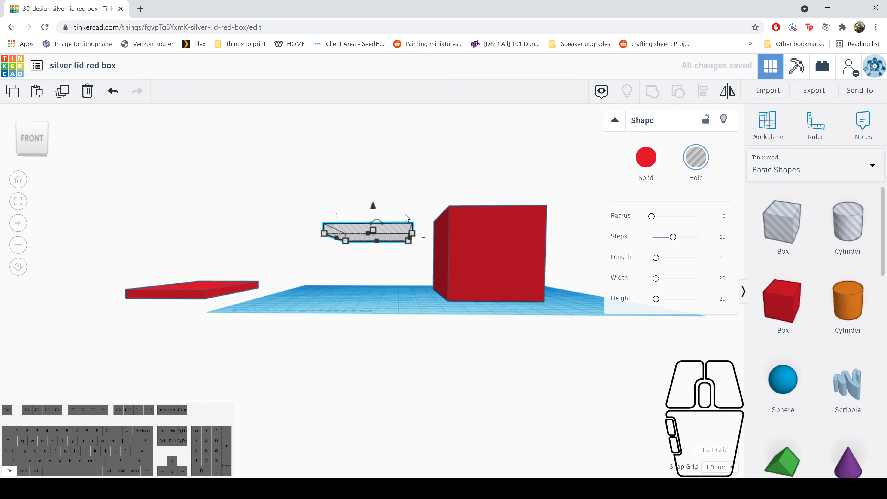
right_click_drag(436, 183, 434, 185)
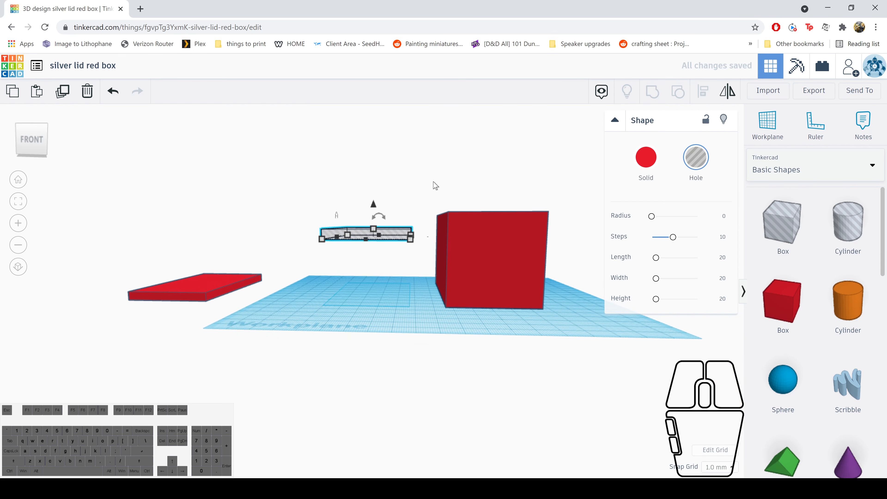
key("ctrl")
key("ctrl+Up")
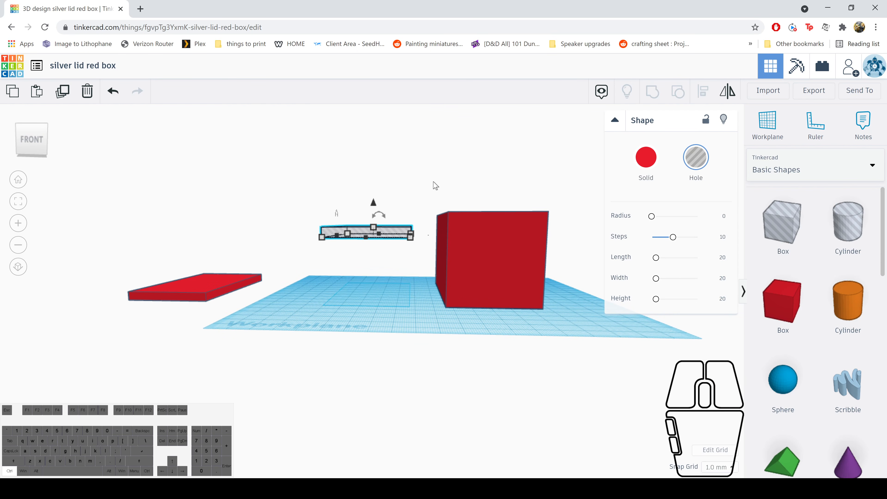
key("ctrl+Up")
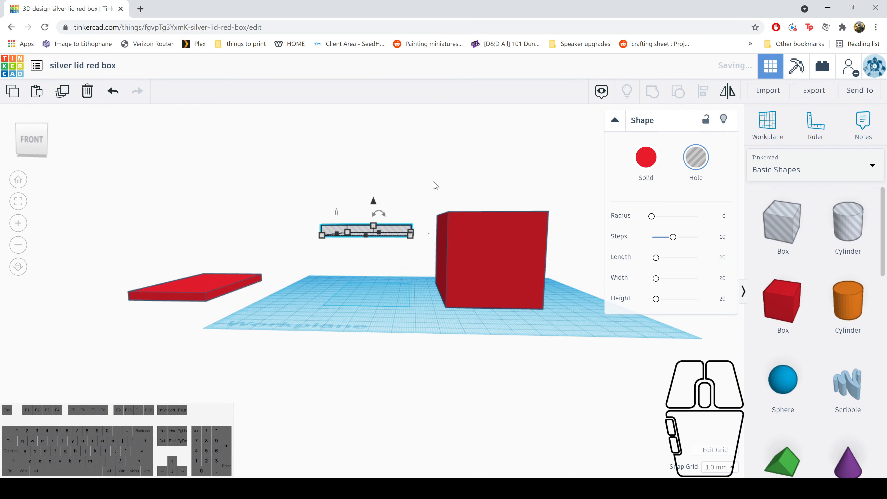
right_click_drag(449, 210, 442, 250)
right_click_drag(461, 214, 445, 202)
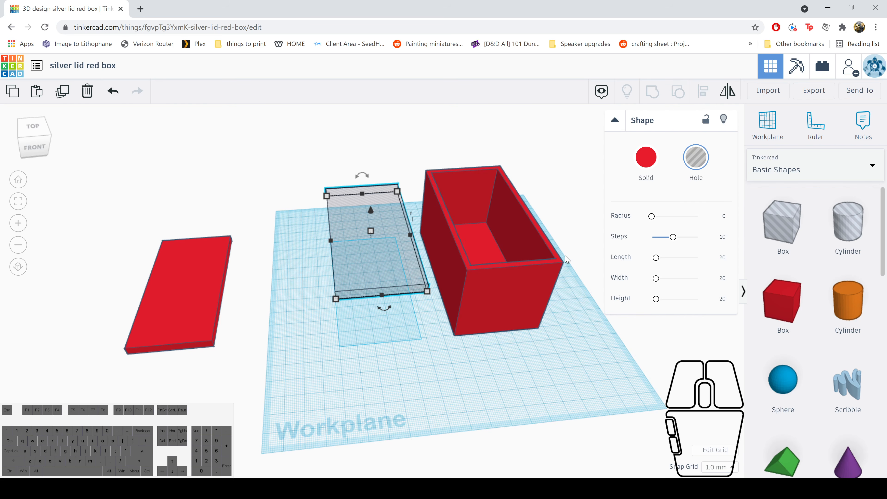
right_click_drag(359, 367, 329, 319)
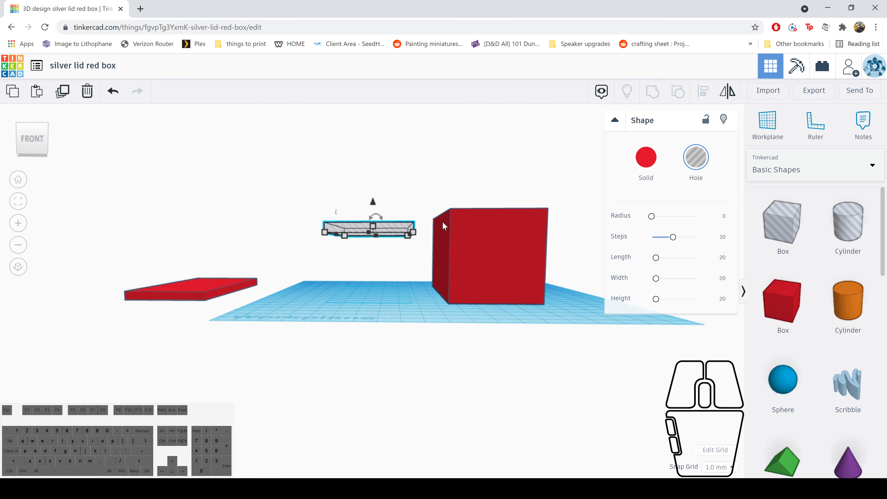
right_click_drag(424, 199, 450, 200)
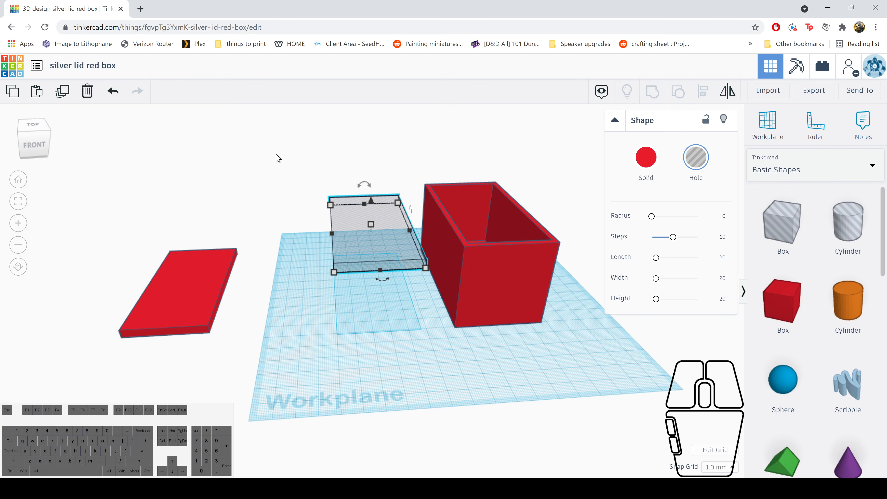
Align the hole plate with the container so it is centred left to right and flush with the front face
left_click_drag(274, 147, 502, 284)
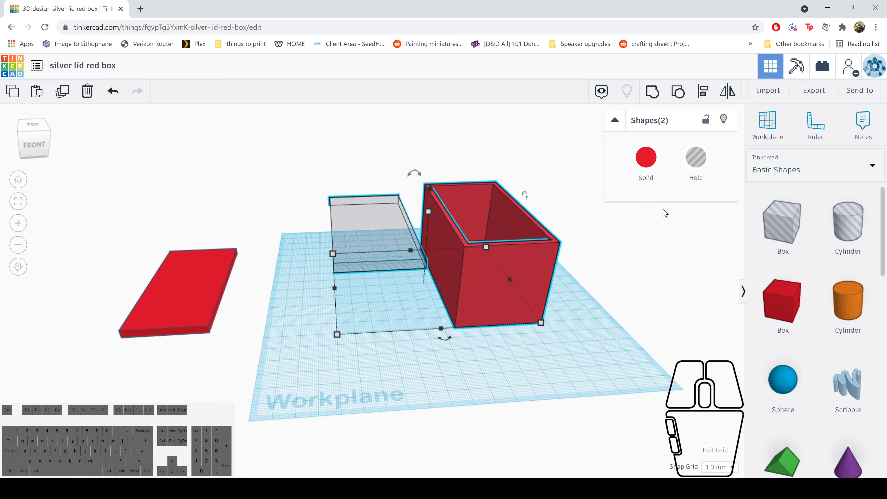
left_click(703, 93)
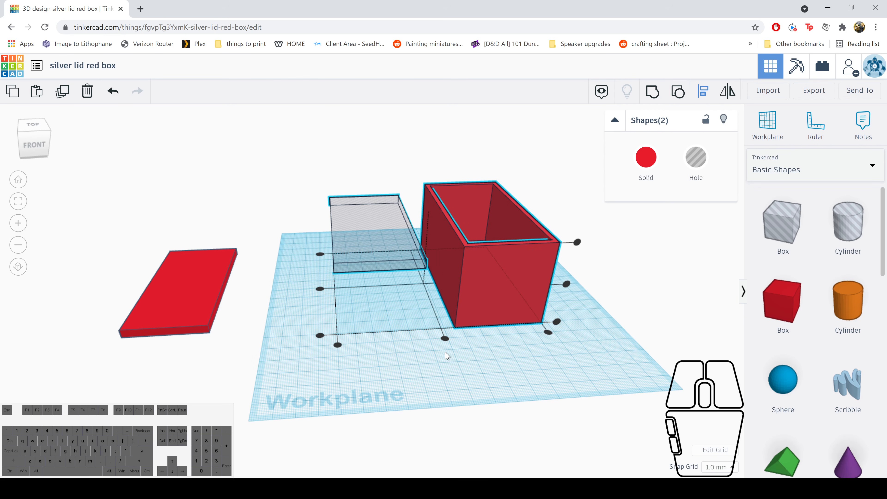
left_click(444, 338)
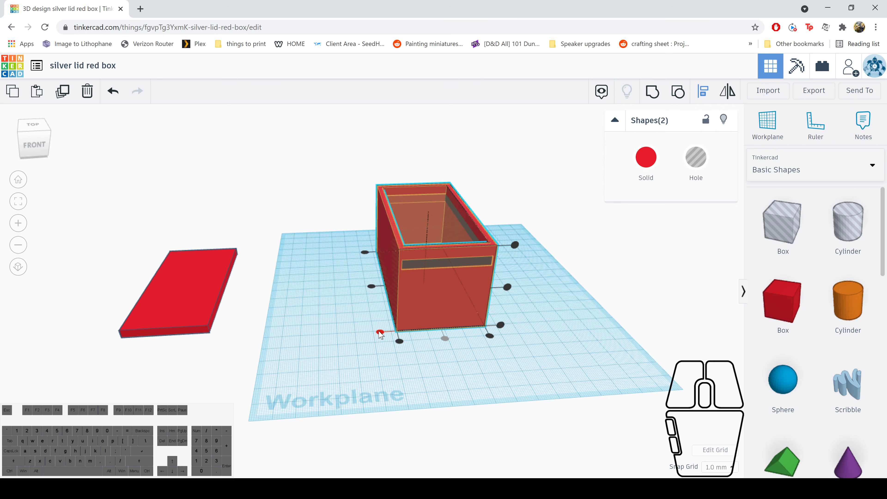
left_click(379, 332)
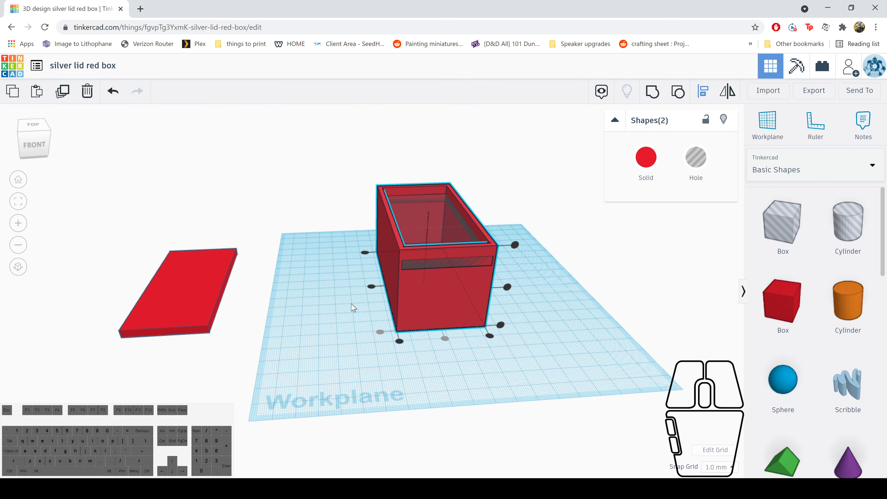
left_click(331, 318)
right_click_drag(354, 316, 339, 309)
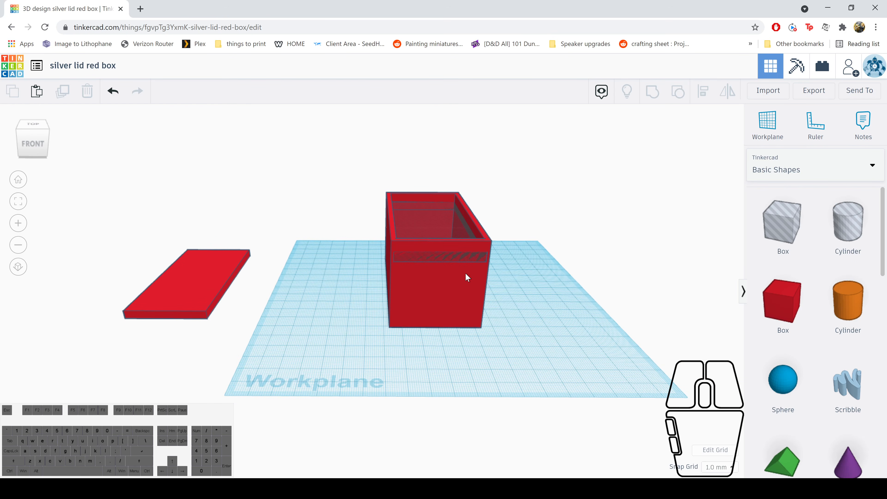
right_click_drag(563, 262, 573, 257)
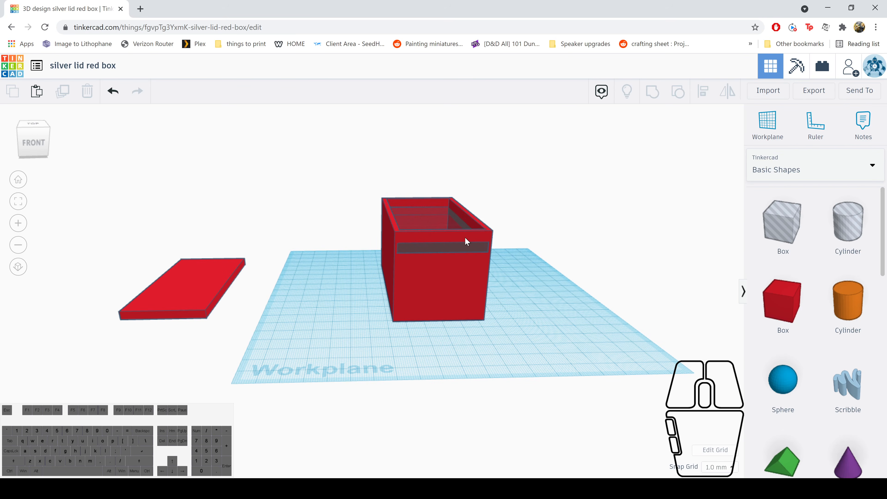
mouse_move(548, 245)
right_mouse_down()
mouse_move(533, 255)
mouse_move(564, 247)
mouse_move(562, 254)
right_mouse_up()
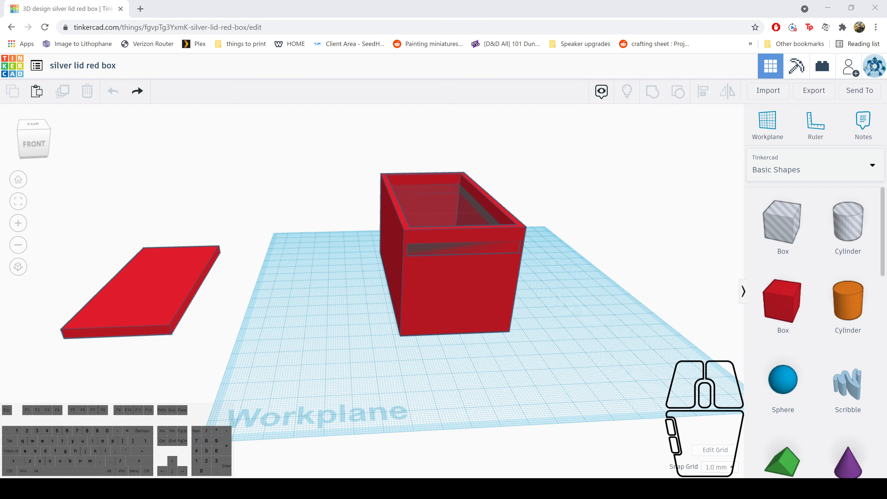
Place a box on the slot hole plate's top surface with a temporary workplane, restore the base workplane, and make the box a hole
left_click(168, 148)
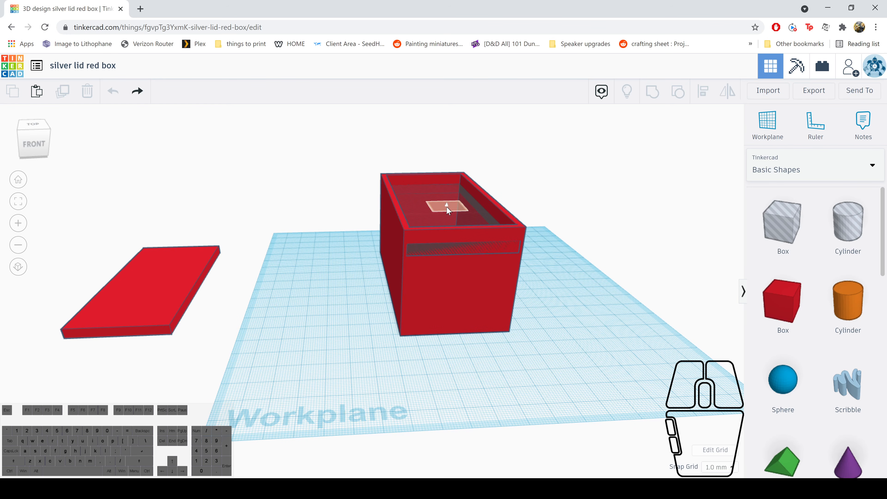
left_click(442, 210)
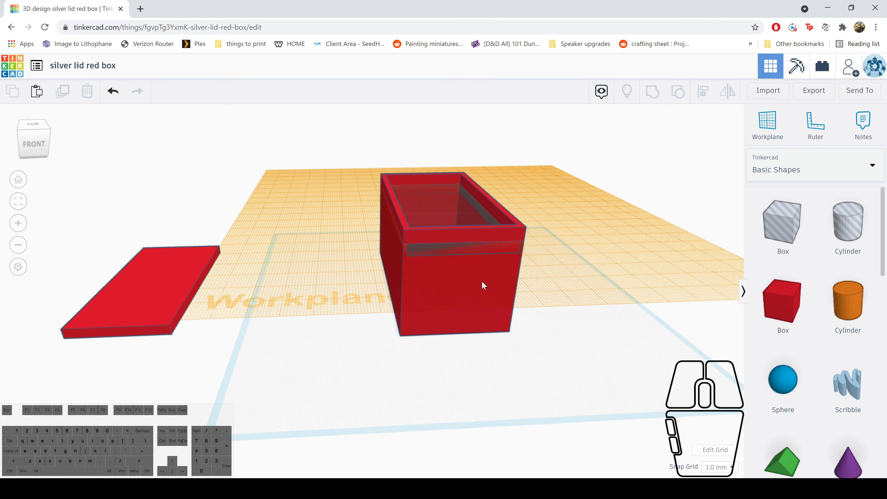
left_click(781, 306)
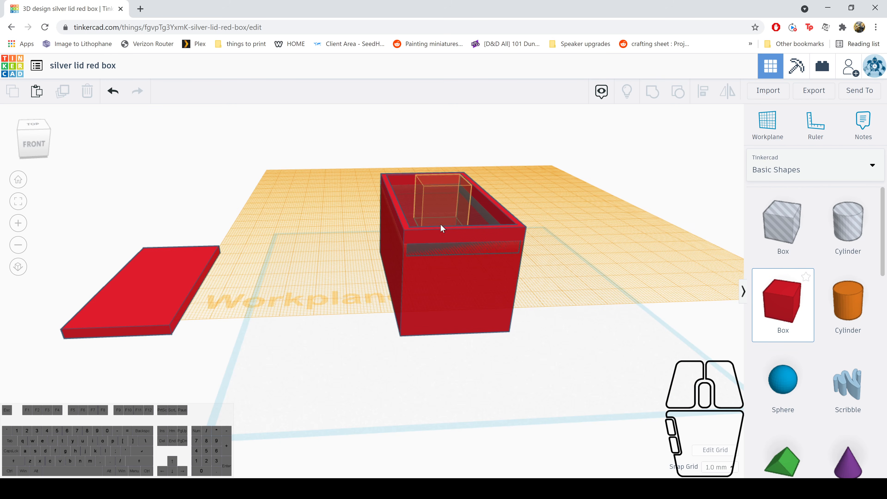
left_click(441, 215)
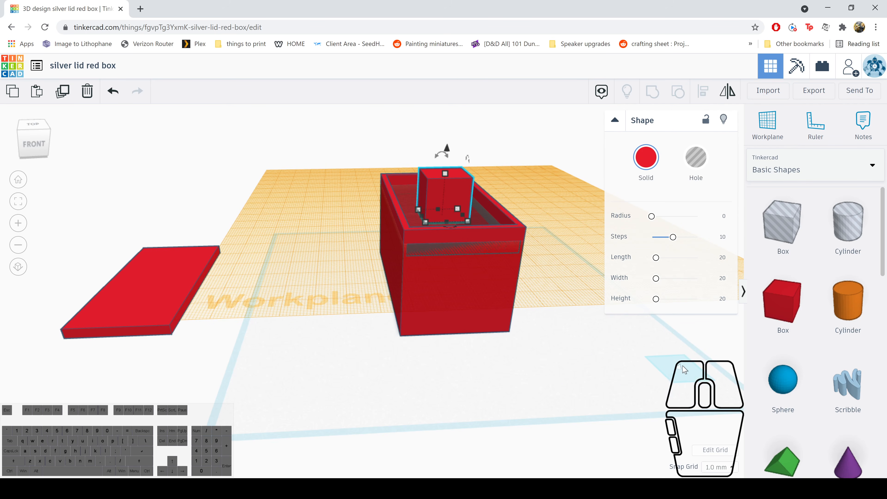
left_click(660, 379)
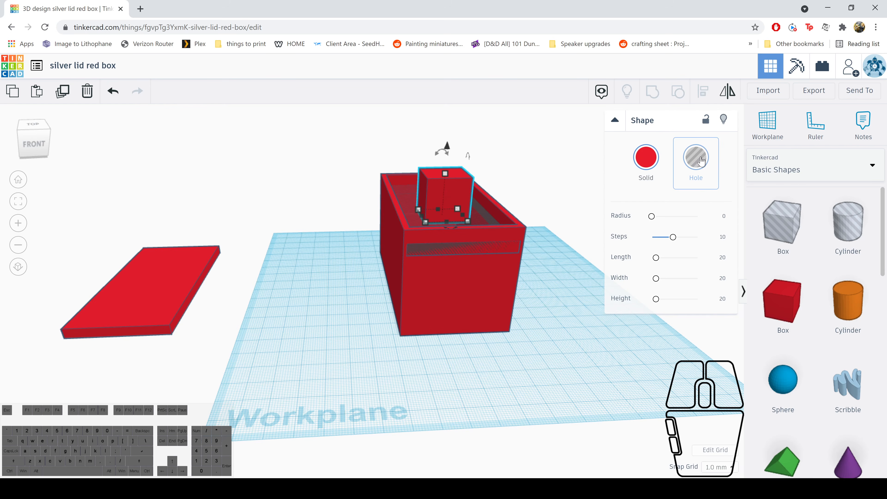
left_click(694, 158)
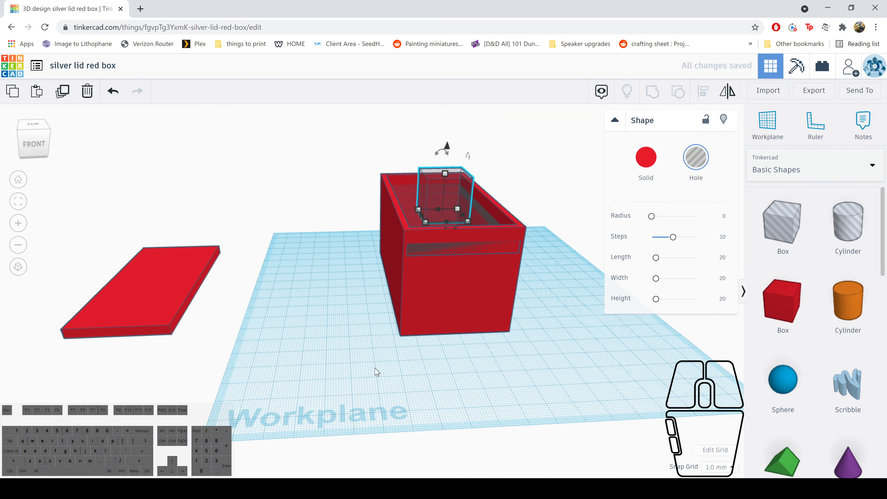
Using a temporary ruler, set the new box hole's left-to-right size to 45 mm
key("r")
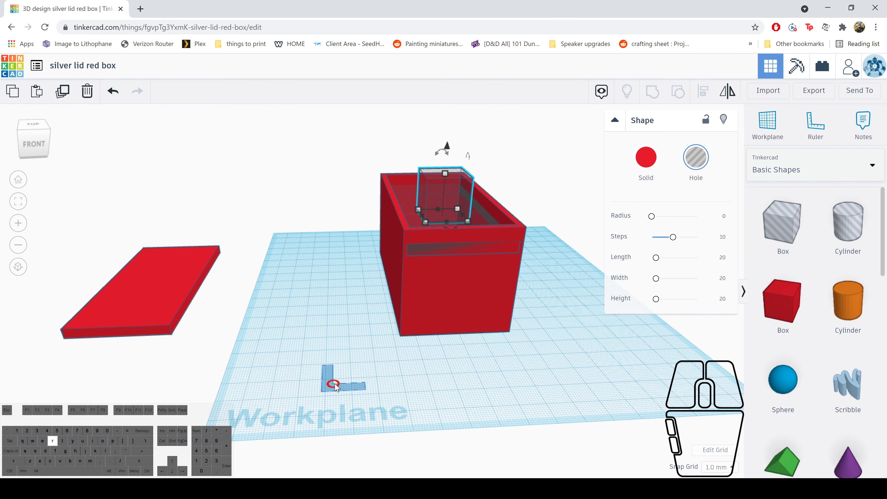
left_click(322, 377)
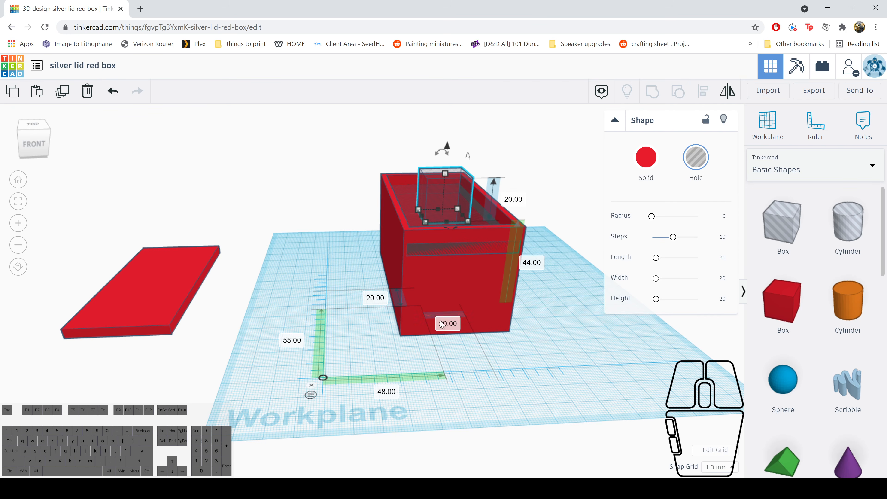
left_click(449, 325)
type("45")
key("Return")
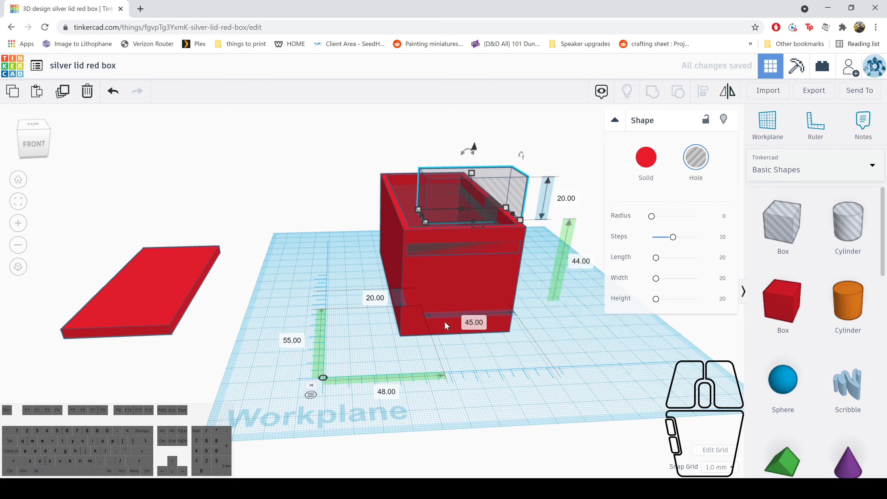
left_click(311, 385)
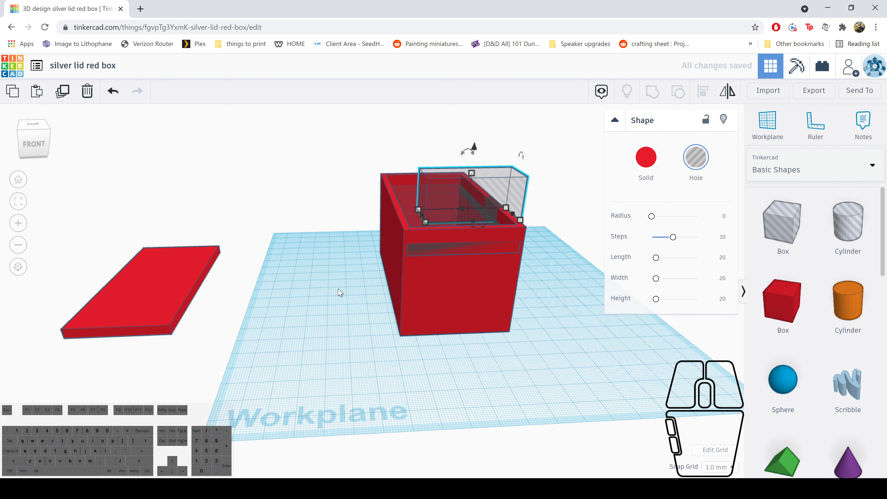
Align the container and both hole shapes on their left-to-right centres and flush at the front face
left_click_drag(311, 134, 560, 390)
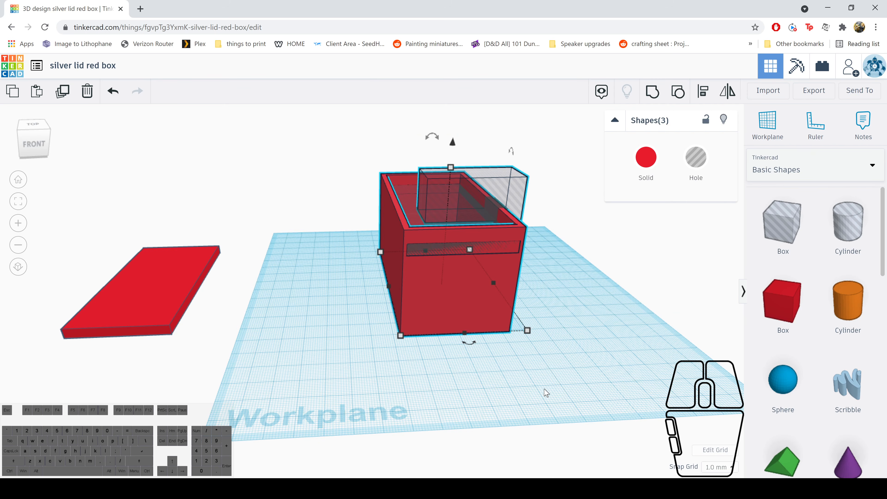
left_click(703, 96)
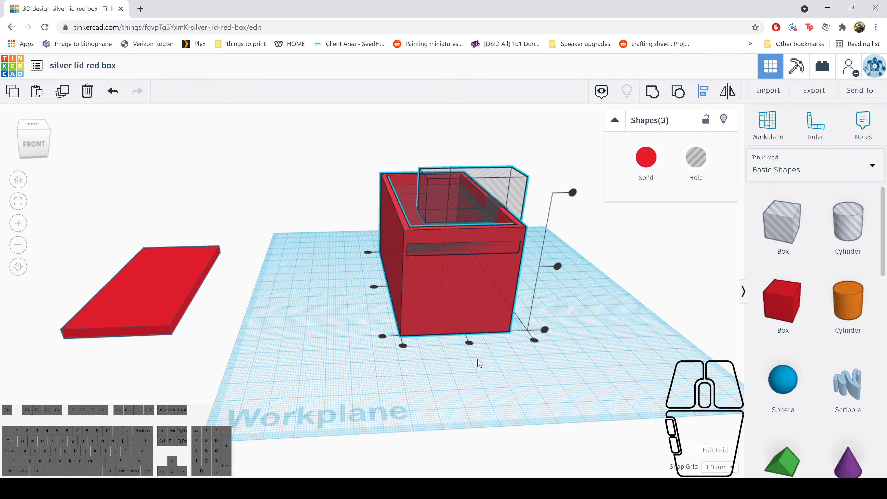
left_click(469, 343)
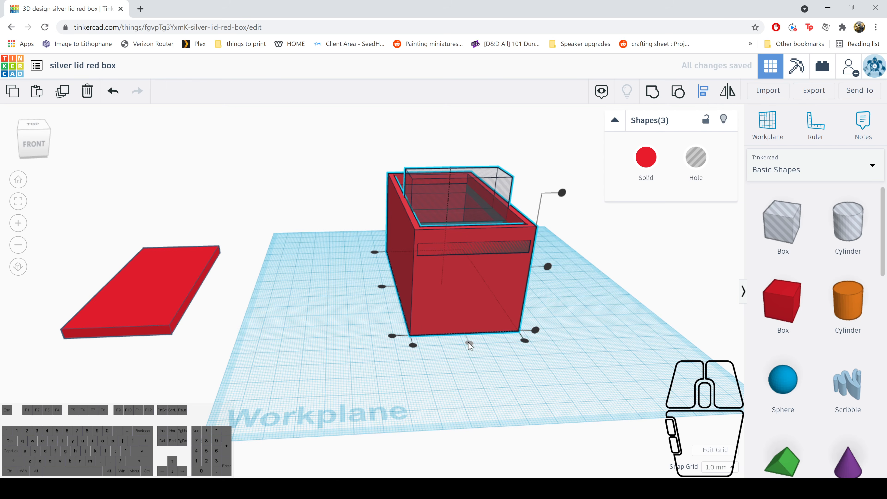
left_click(392, 337)
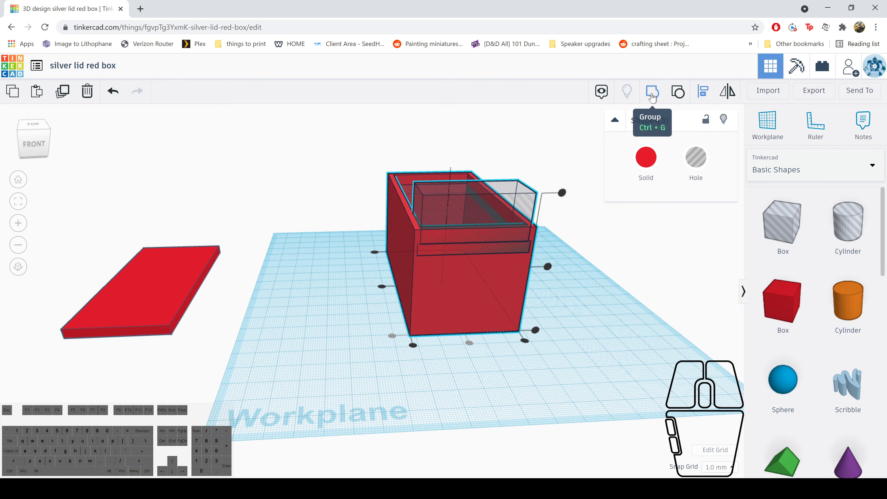
Group the container with both hole shapes to cut the lid slot and the open front, and check the cut from several angles
left_click(652, 98)
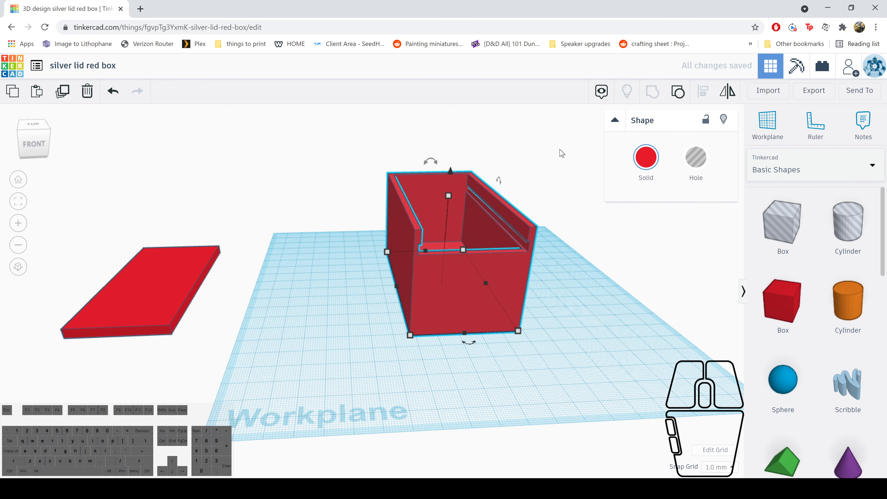
right_click_drag(565, 164, 511, 192)
scroll(511, 197, "up", 2)
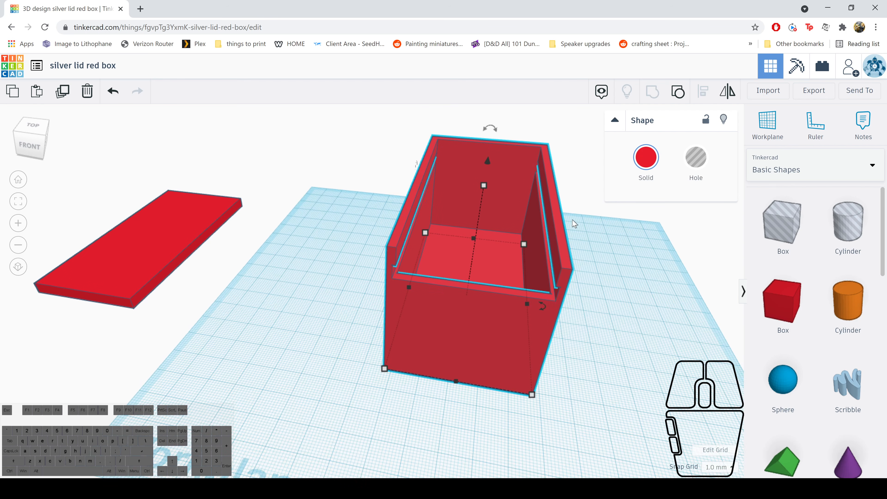
right_click_drag(574, 223, 563, 233)
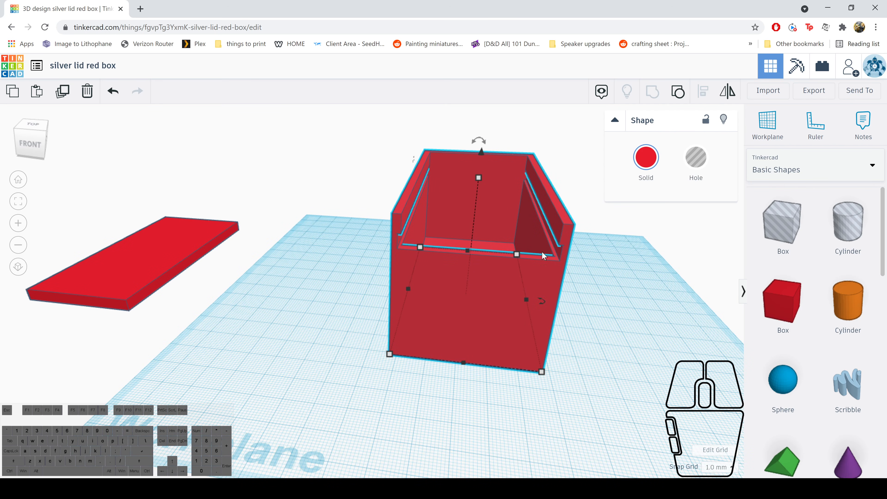
mouse_move(353, 244)
right_mouse_down()
mouse_move(336, 253)
mouse_move(348, 252)
right_mouse_up()
scroll(344, 252, "down", 1)
scroll(340, 248, "down", 1)
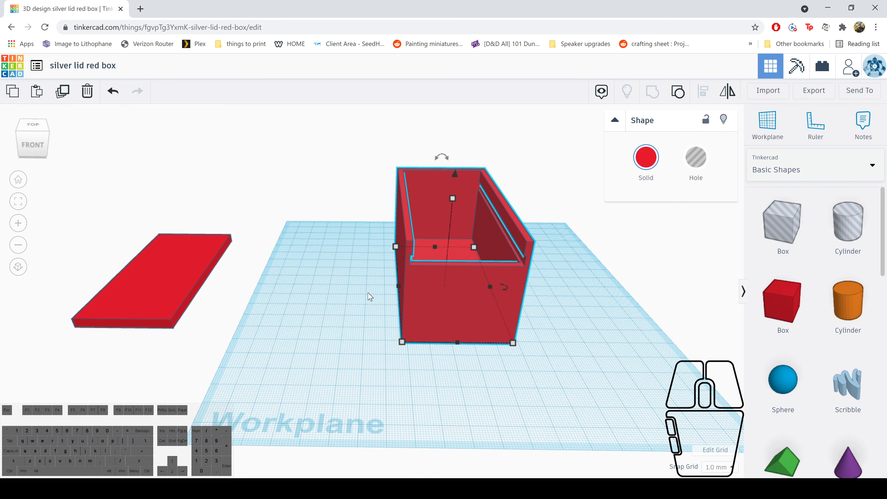
left_click(388, 303)
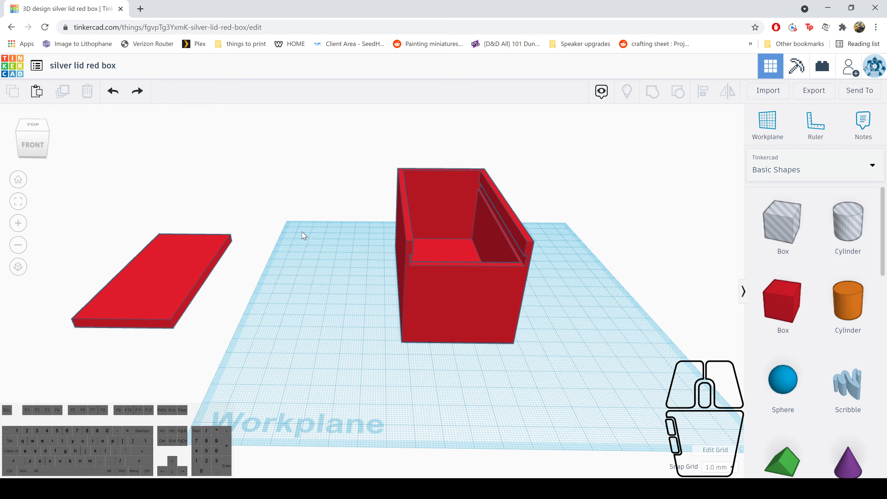
Move the flat lid onto the workplane beside the container and place a four-sided pyramid over its front half
left_click_drag(206, 299, 351, 287)
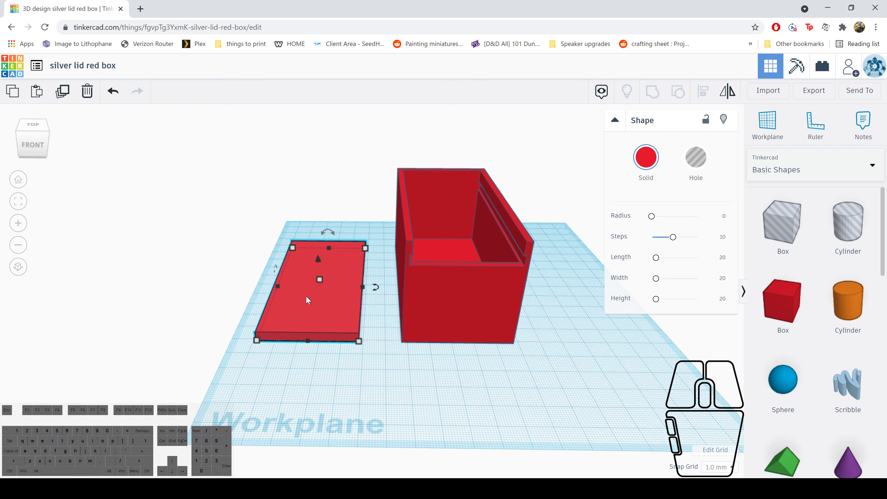
left_click(239, 328)
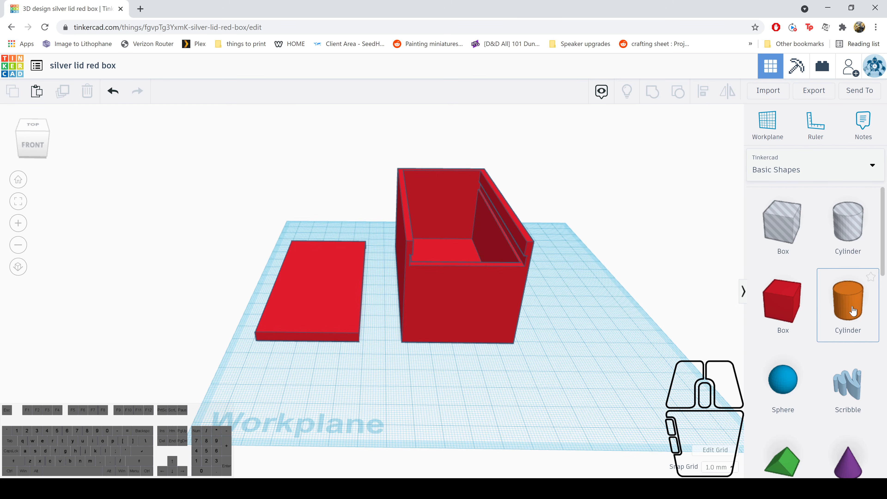
scroll(850, 309, "down", 2)
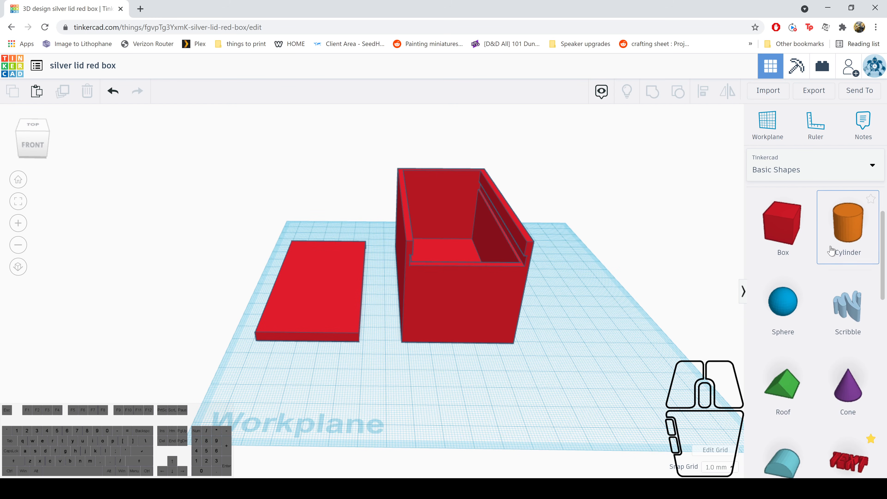
scroll(835, 241, "down", 6)
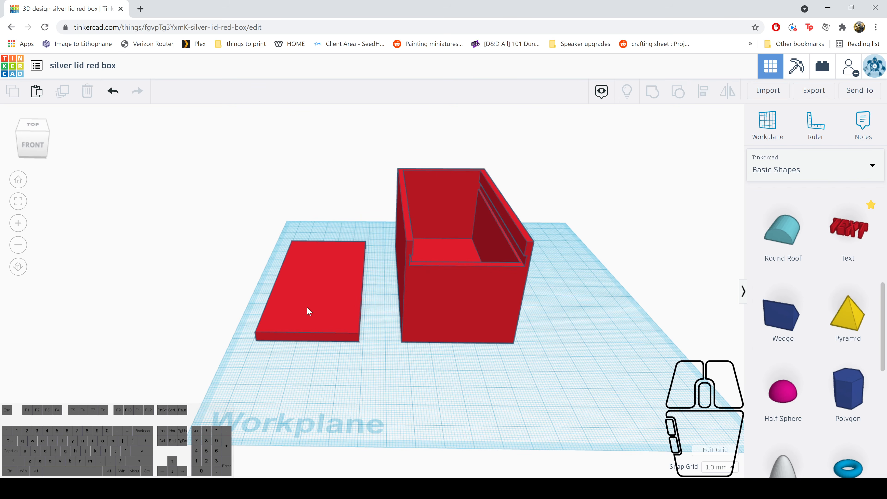
left_click_drag(853, 315, 310, 318)
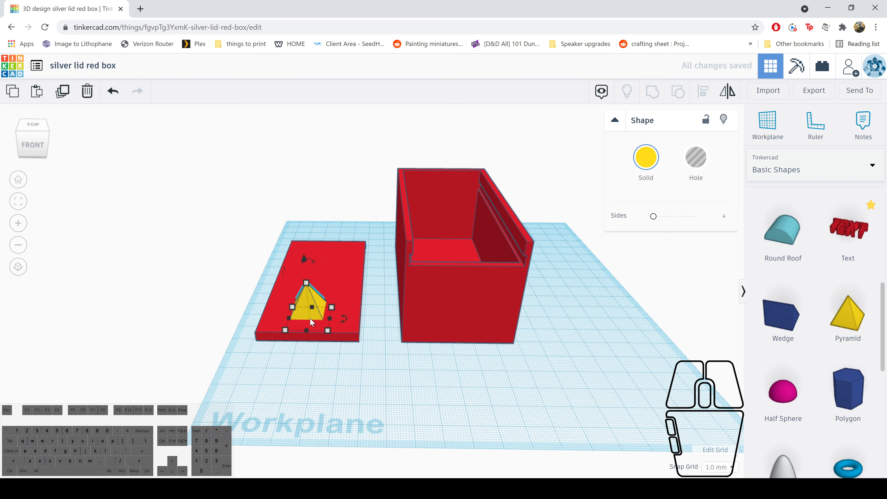
Move the pyramid forward so it overlaps the lid's front edge near its left corner
left_click(328, 389)
left_click_drag(240, 265, 344, 363)
left_click(265, 406)
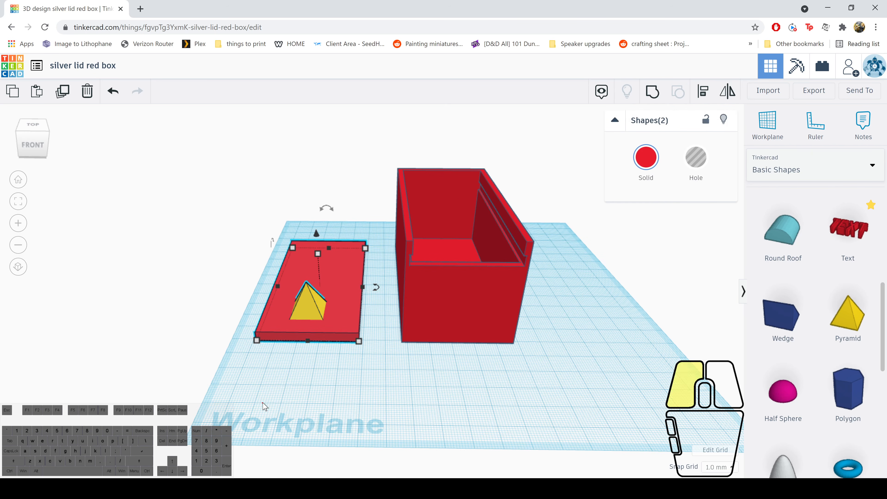
right_click_drag(278, 386, 228, 392)
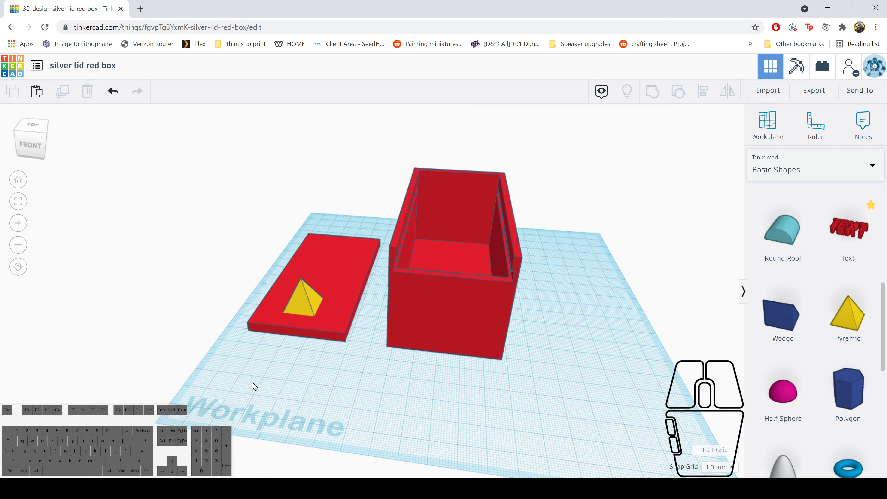
left_click(304, 296)
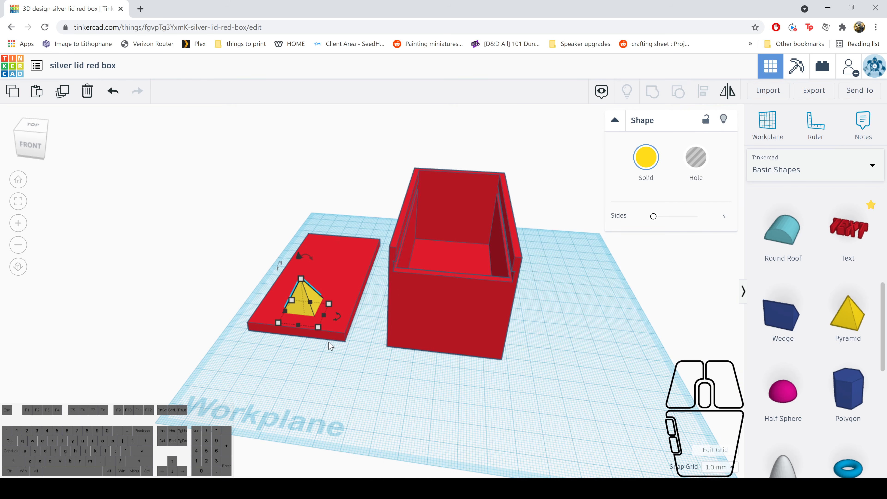
left_click_drag(304, 295, 296, 330)
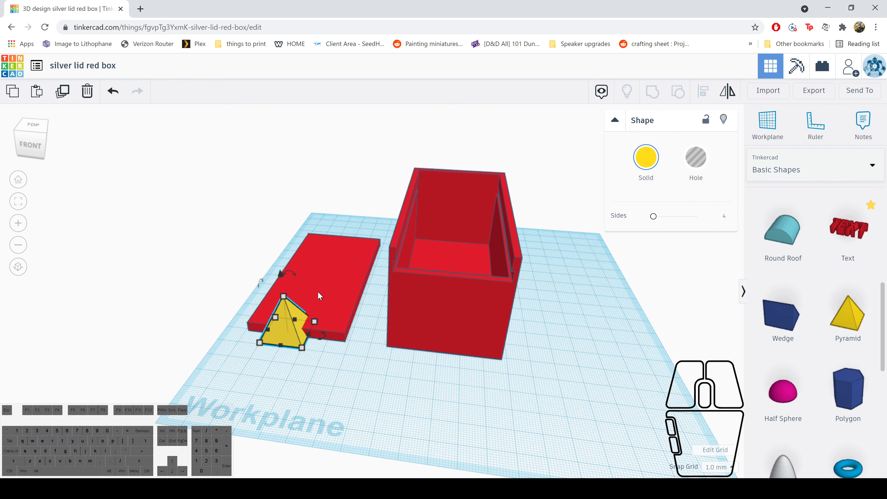
Replace the pyramid with a new one placed on a workplane set on the lid's top face
key("Delete")
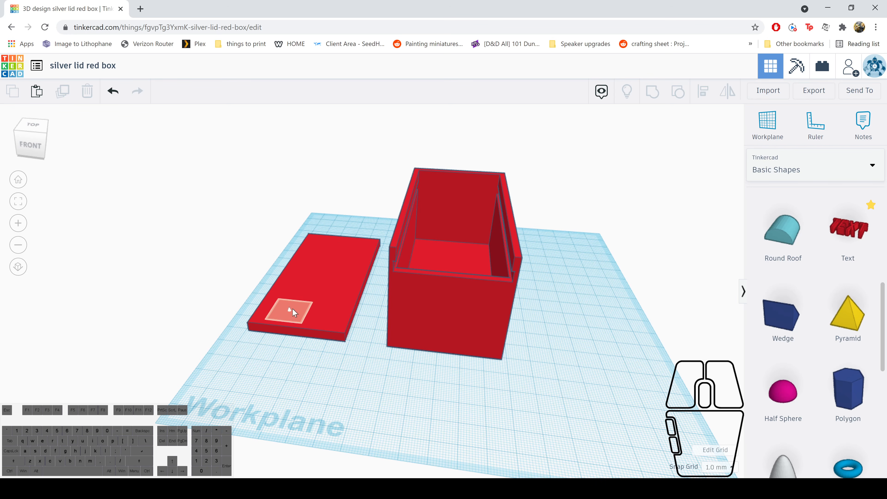
left_click(313, 294)
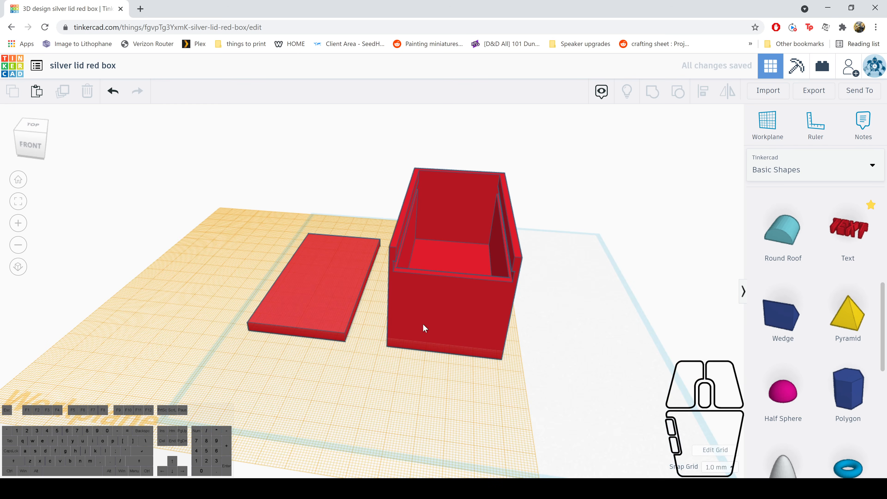
left_click_drag(844, 320, 304, 307)
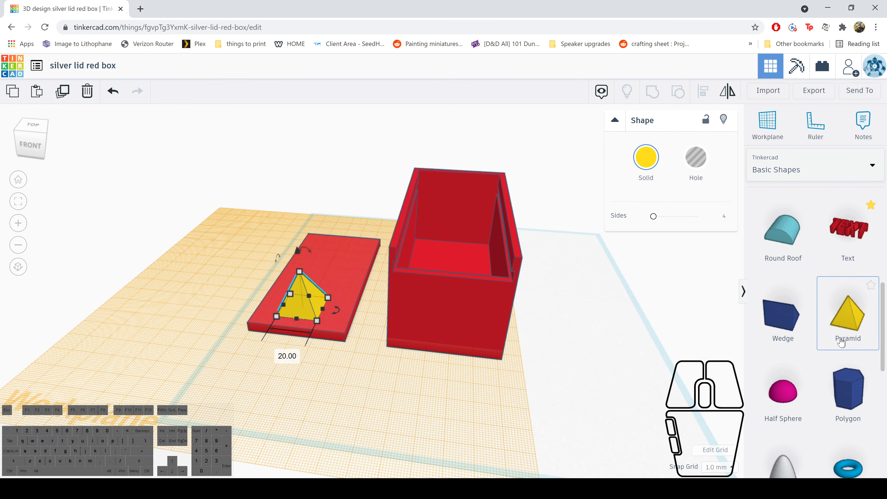
Return the workplane to the base grid and delete the pyramid from the lid
scroll(834, 335, "up", 5)
scroll(817, 338, "down", 8)
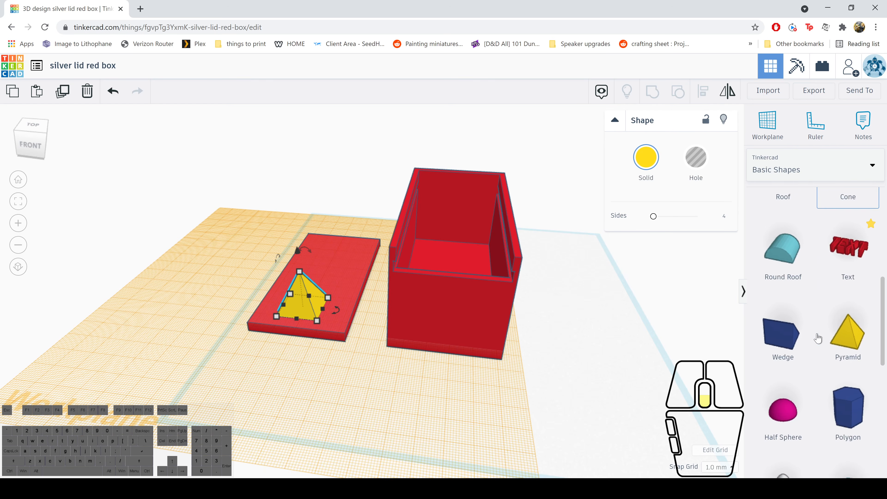
scroll(817, 348, "down", 2)
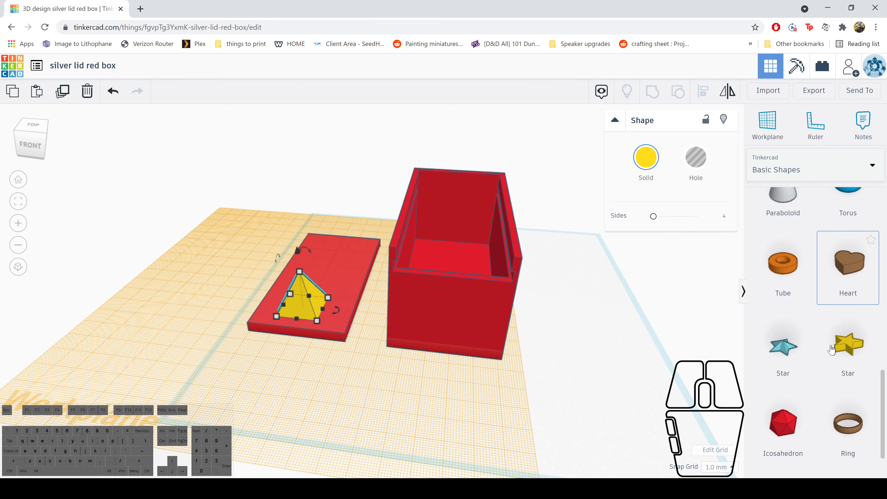
scroll(832, 349, "down", 2)
scroll(829, 349, "up", 10)
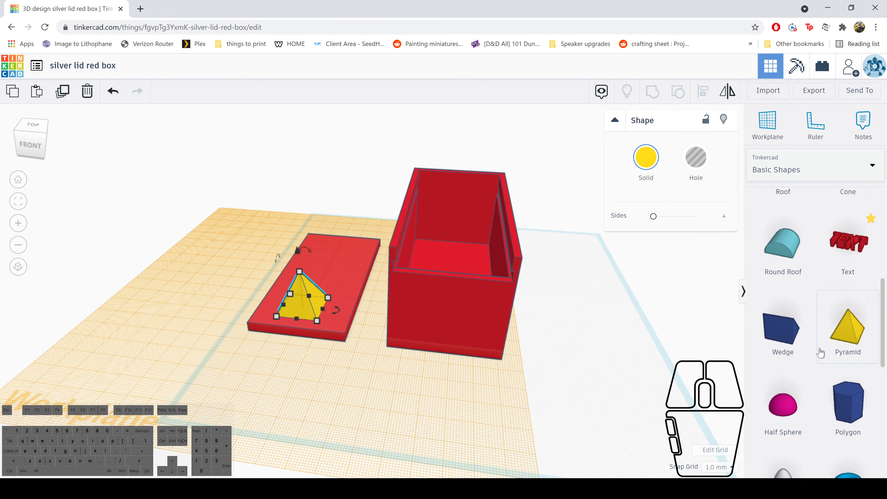
scroll(818, 351, "up", 3)
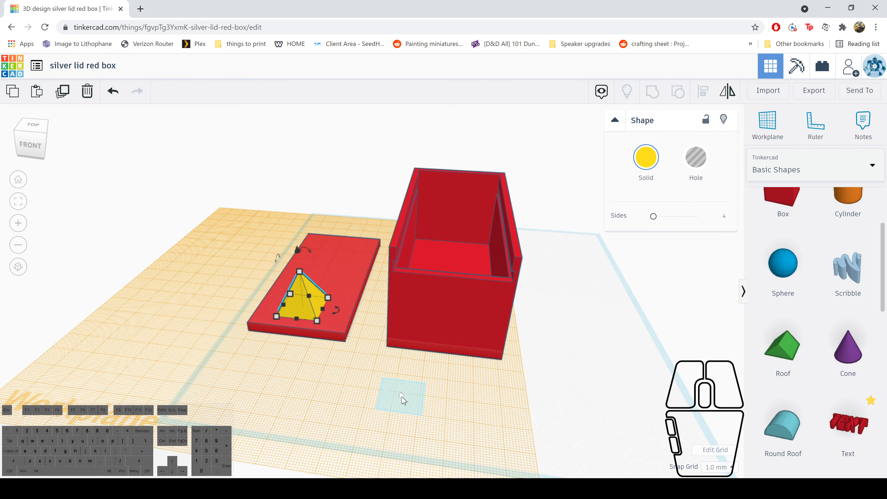
left_click(401, 398)
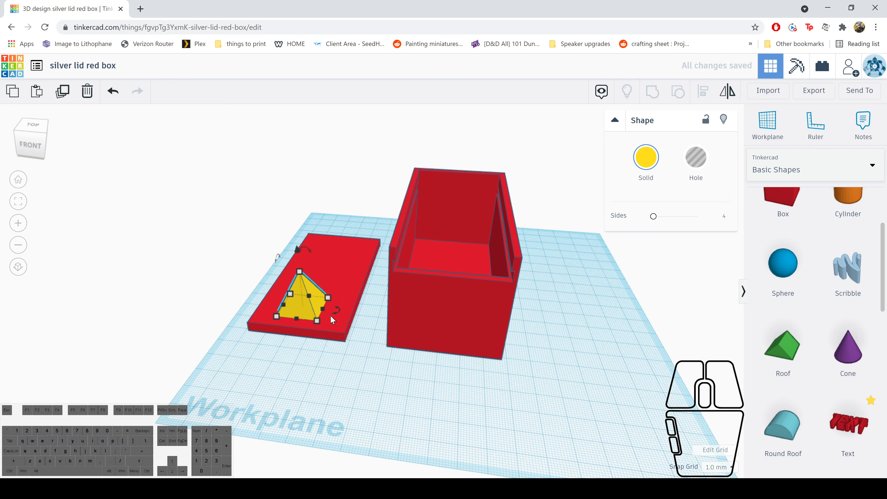
key("Delete")
Set the workplane on the container's long right-hand outer face
right_click_drag(555, 372, 413, 384)
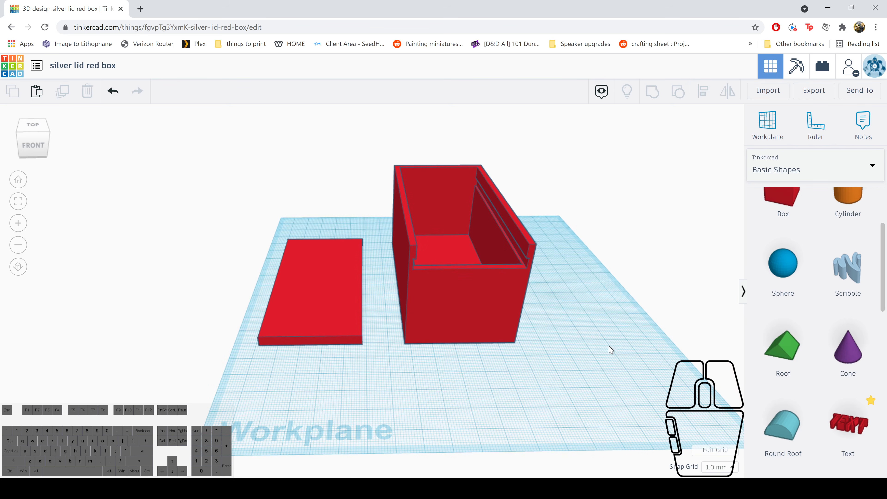
right_click_drag(609, 349, 489, 344)
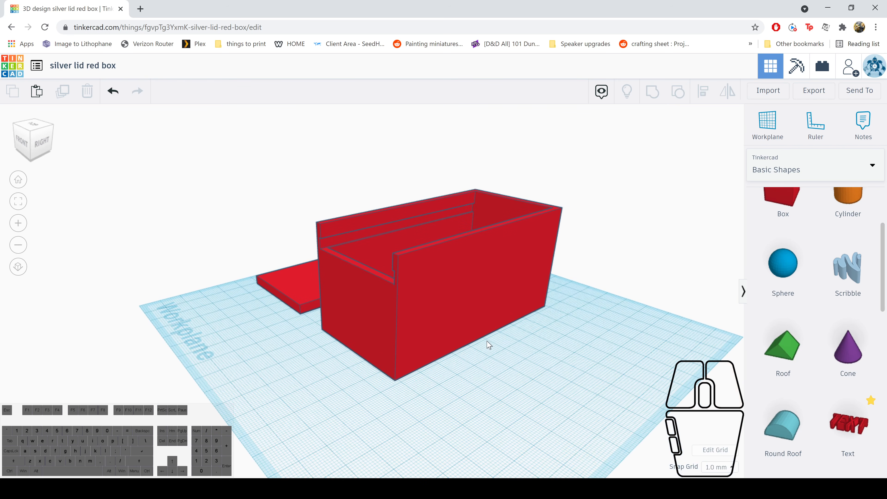
key("w")
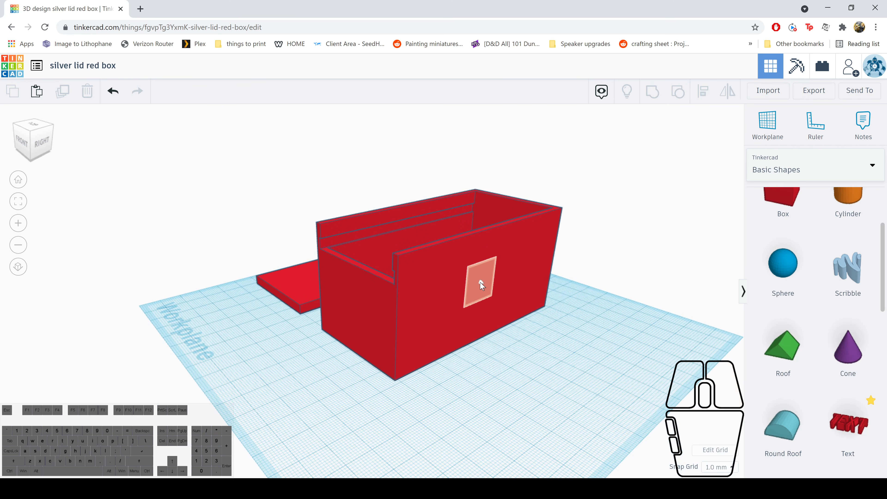
left_click(481, 286)
right_click_drag(465, 342, 497, 341)
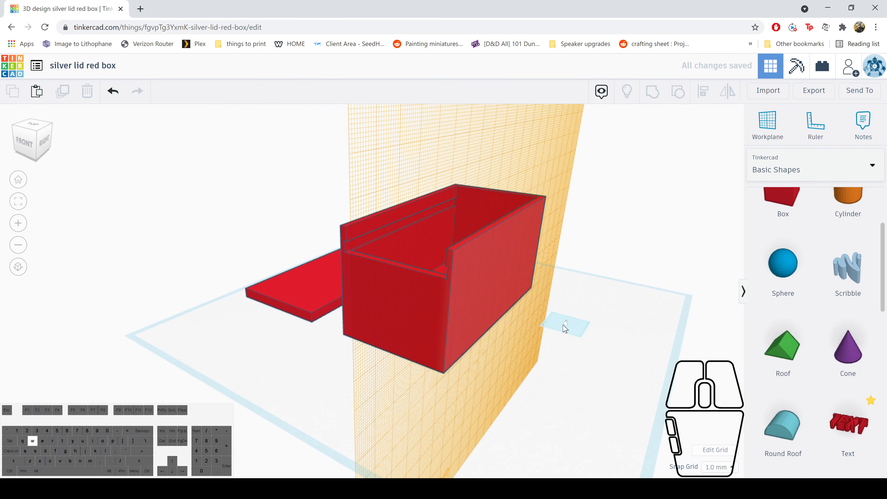
left_click(497, 282)
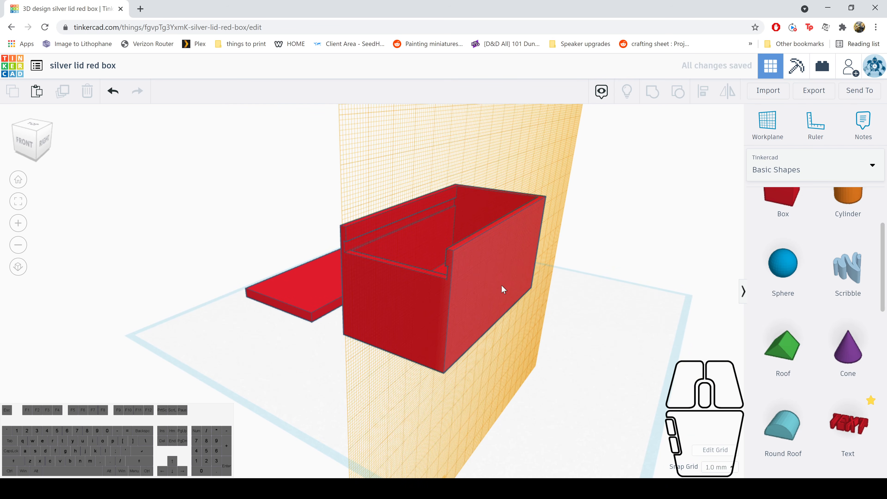
Place a four-sided pyramid on the container's right side face and shrink it to a lower height with a base of about 11 x 10 mm
scroll(834, 350, "down", 4)
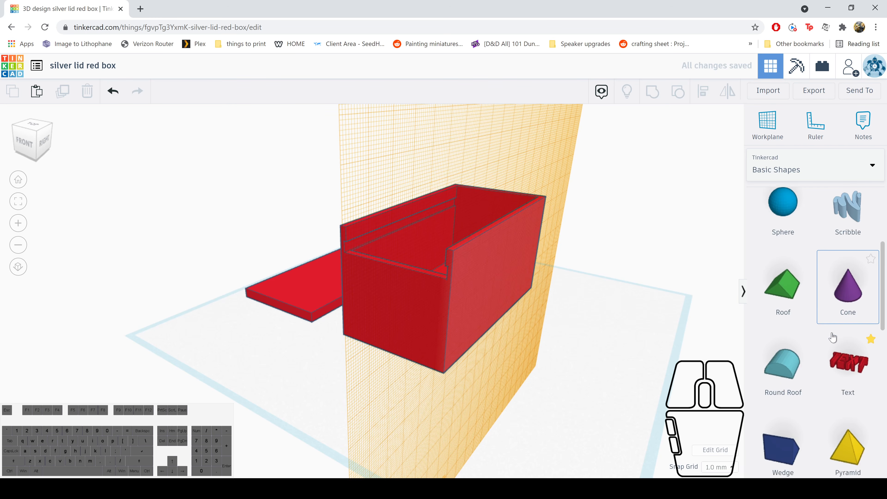
left_click(834, 355)
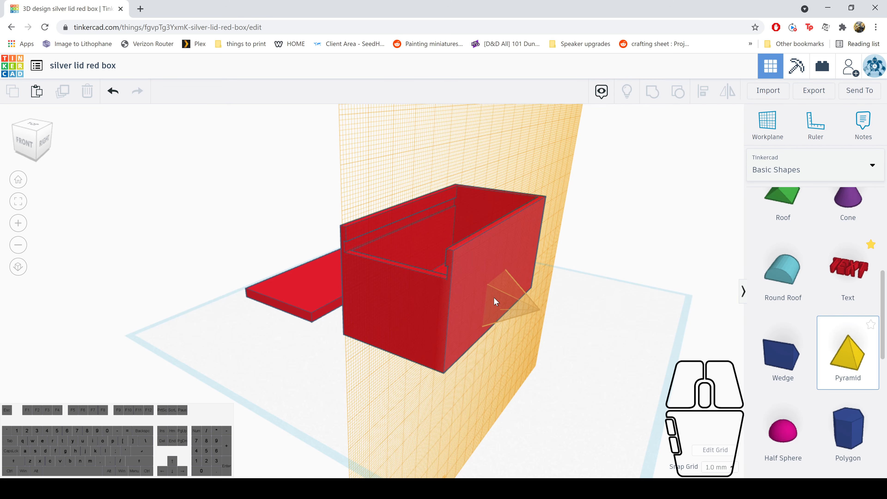
left_click(495, 302)
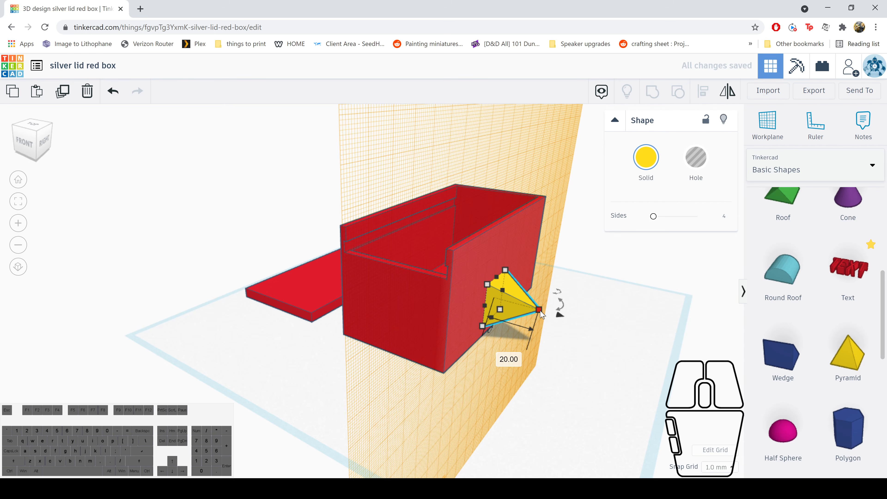
left_click_drag(540, 309, 512, 303)
right_click_drag(607, 348, 466, 276)
left_click_drag(461, 272, 438, 299)
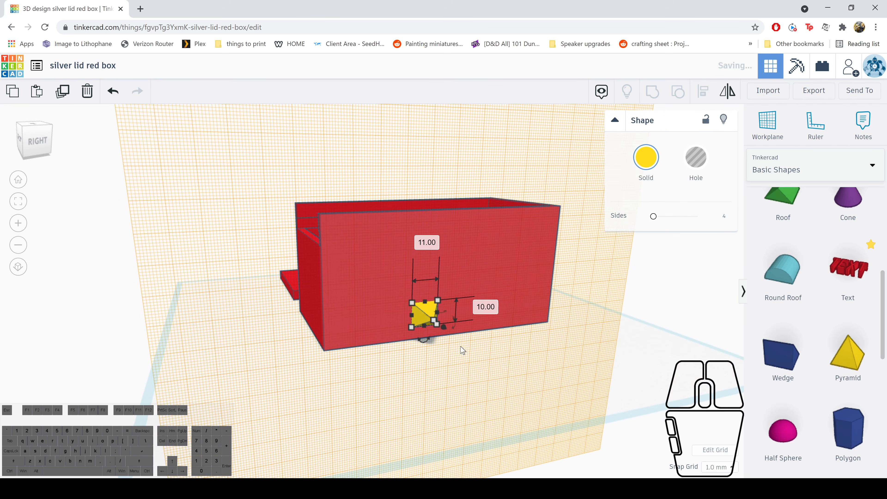
Move the small pyramid along the side face to the lower corner at the container's front end
right_click_drag(461, 350, 384, 382)
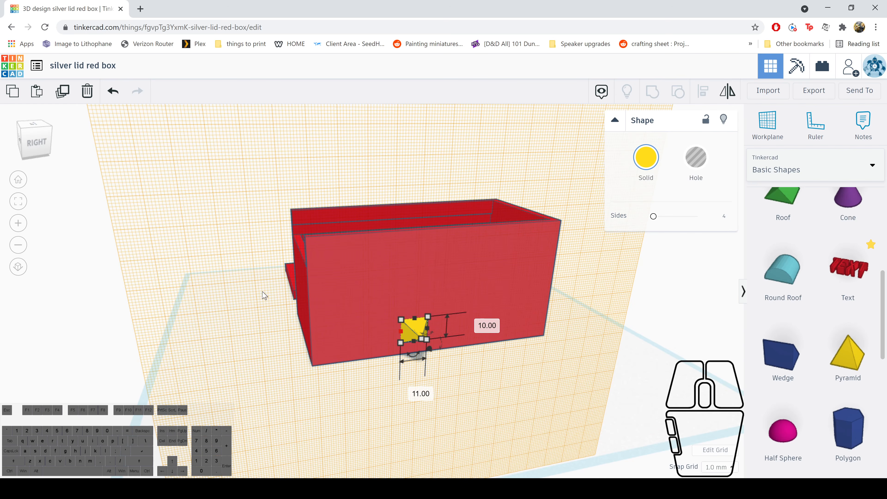
key("Left")
key("Left")
key("Left")
key("Left")
key("Left")
key("Left")
key("Left")
key("Left")
key("Left")
key("Left")
key("Left")
key("Left")
key("Left")
key("Left")
key("Left")
key("Left")
key("Left")
key("Left")
key("Left")
key("Left")
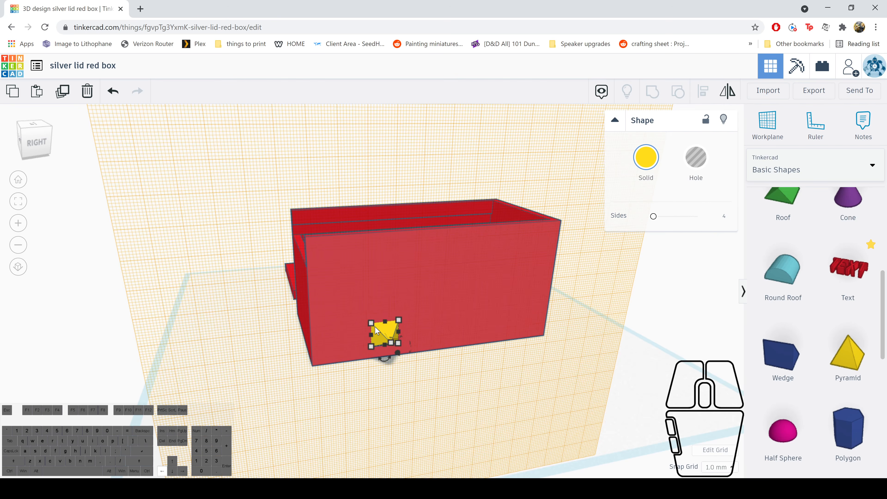
key("Left")
key("Left")
key("Left")
key("Left")
key("Left")
key("Left")
key("Left")
key("Left")
key("Left")
key("Left")
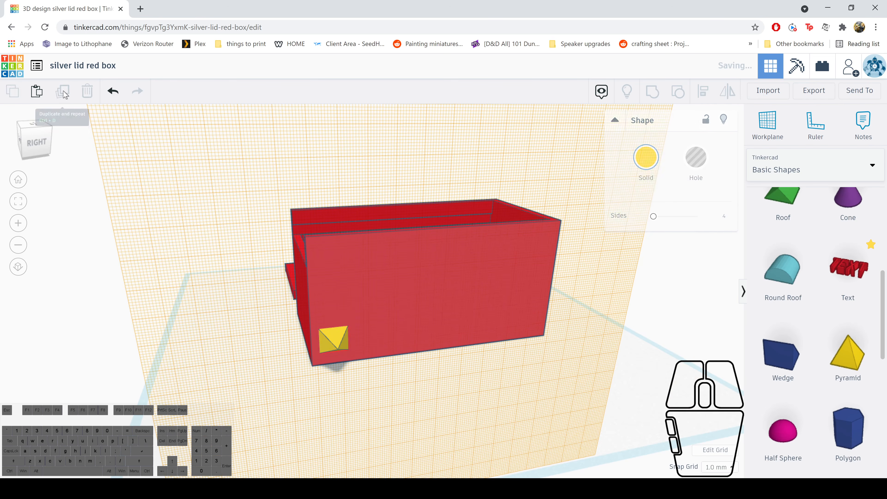
Duplicate the pyramid and move the copy along the side face towards the rear, leaving a narrow gap between the two
key("ctrl+d")
key("Right")
key("Right")
key("Right")
key("Right")
key("Right")
key("Right")
key("Right")
key("Right")
key("Right")
key("Right")
key("Right")
key("Right")
key("Right")
key("Right")
key("Right")
key("Right")
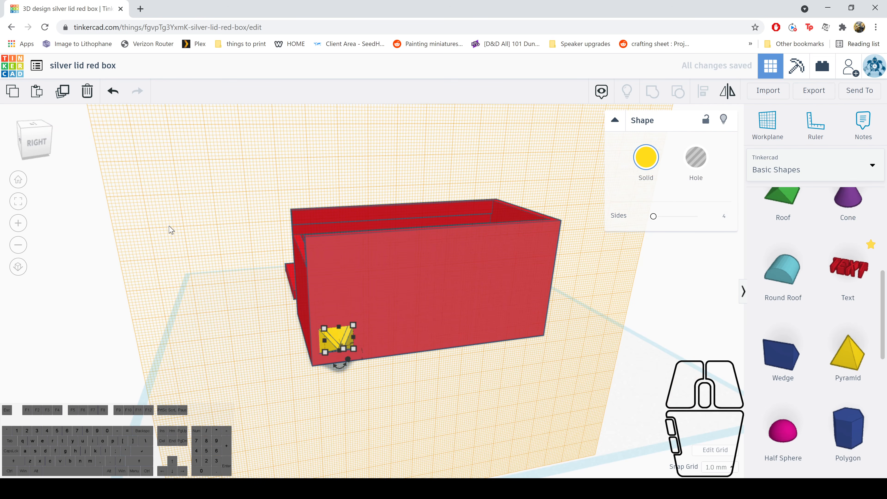
key("Right")
key("Right")
key("Right")
key("Right")
key("Right")
key("Right")
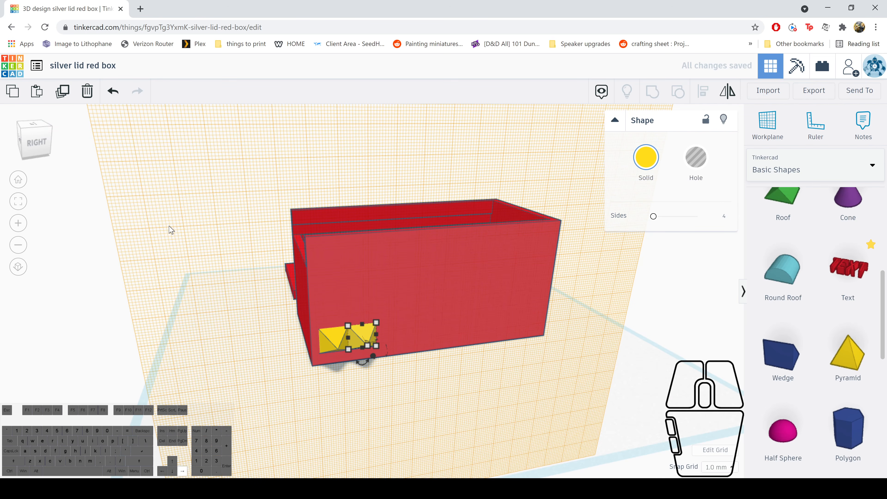
key("Right")
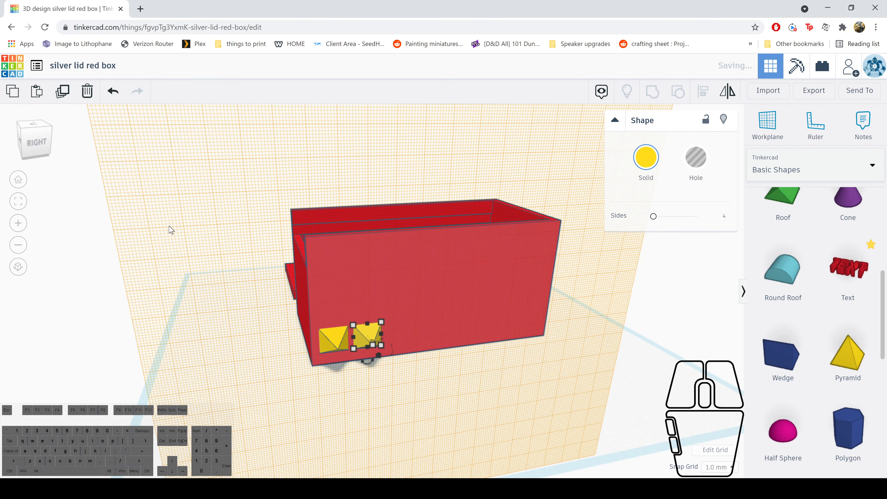
Repeat the spaced duplication six times to form a row of eight pyramids along the side face's lower edge
left_click(63, 95)
left_click(63, 99)
left_click(63, 99)
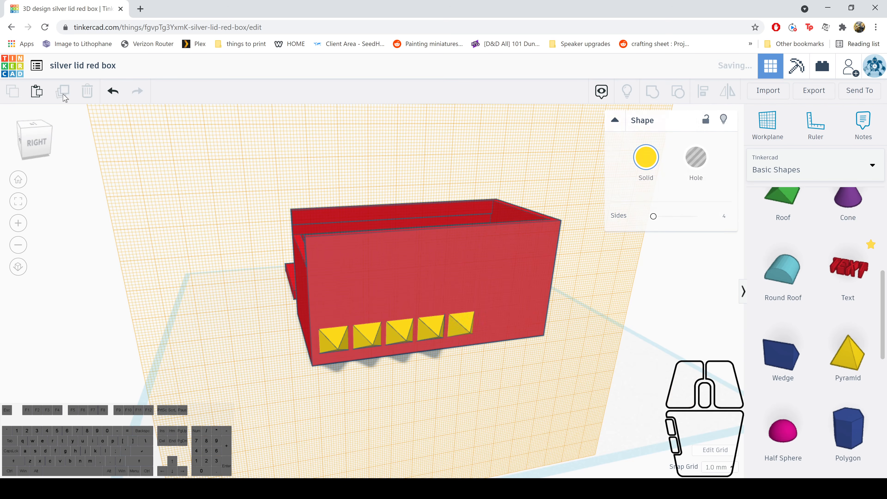
left_click(63, 99)
left_click(63, 98)
left_click(63, 99)
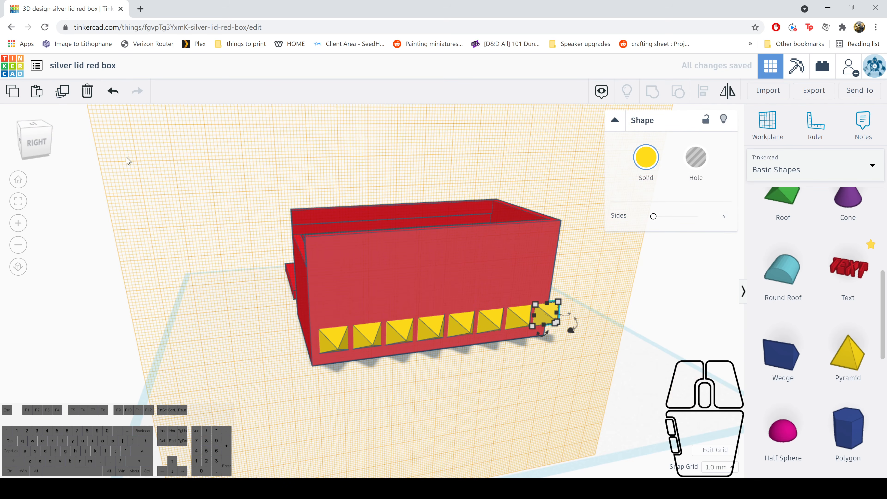
Delete the last pyramid of the row, which overhangs the side face's rear edge
right_click_drag(587, 401, 523, 374)
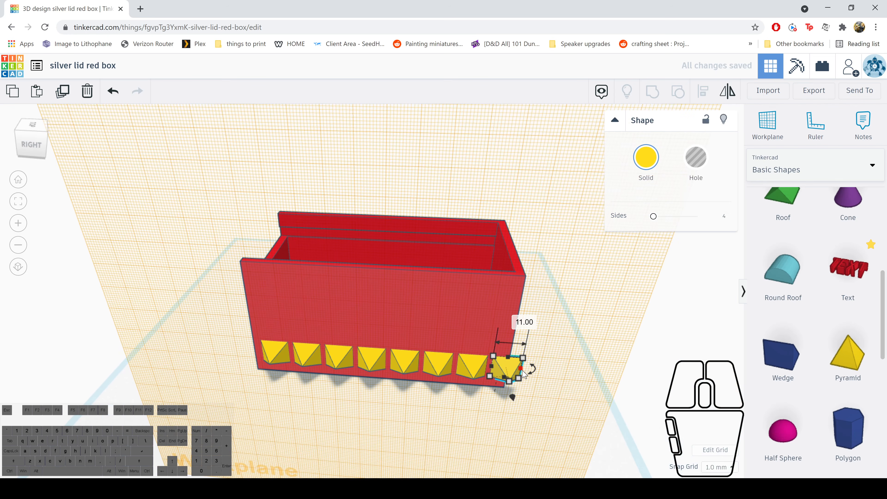
left_click_drag(521, 371, 510, 372)
key("Delete")
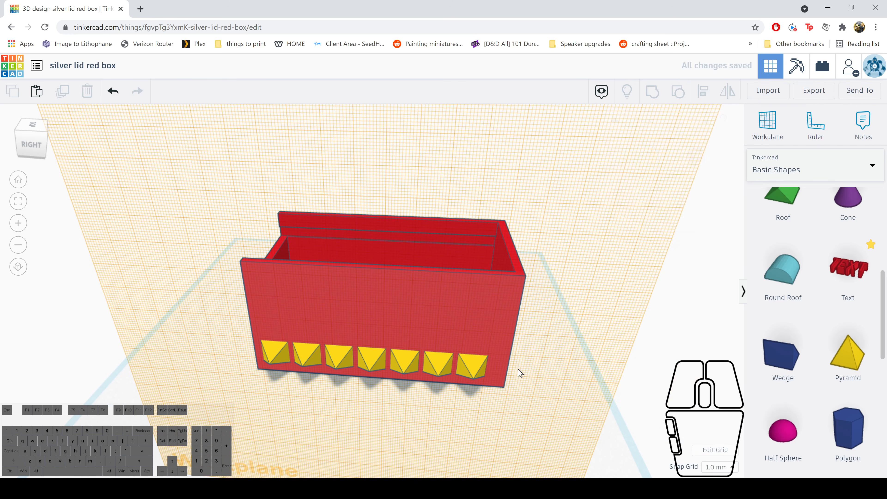
Place a text shape on the container's side face above the row of pyramids
right_click_drag(327, 438, 453, 352)
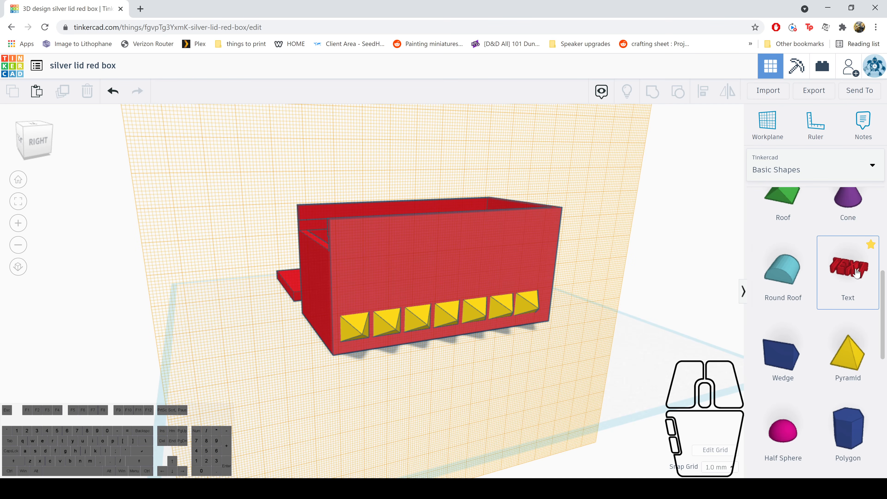
scroll(848, 278, "up", 5)
scroll(838, 284, "down", 6)
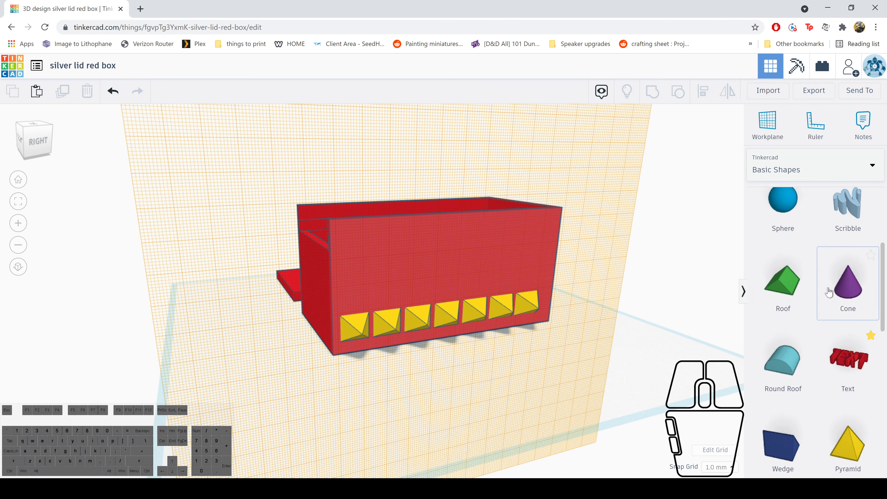
scroll(831, 297, "up", 2)
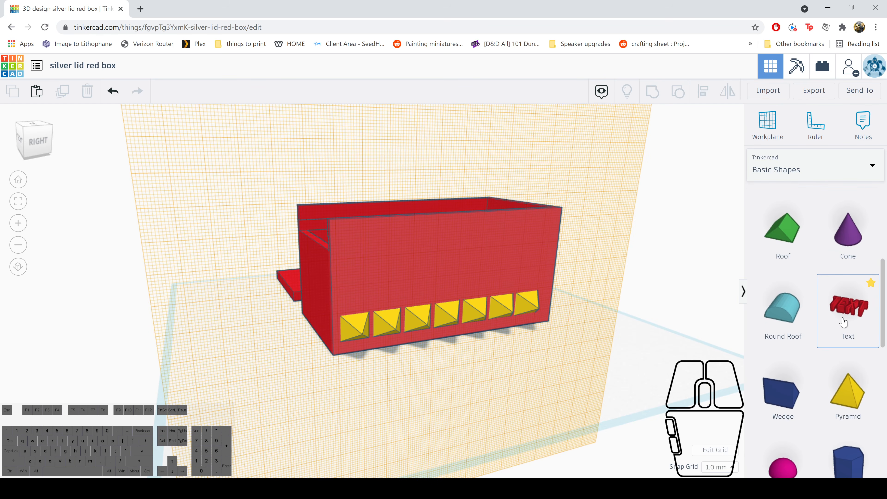
left_click_drag(856, 312, 446, 264)
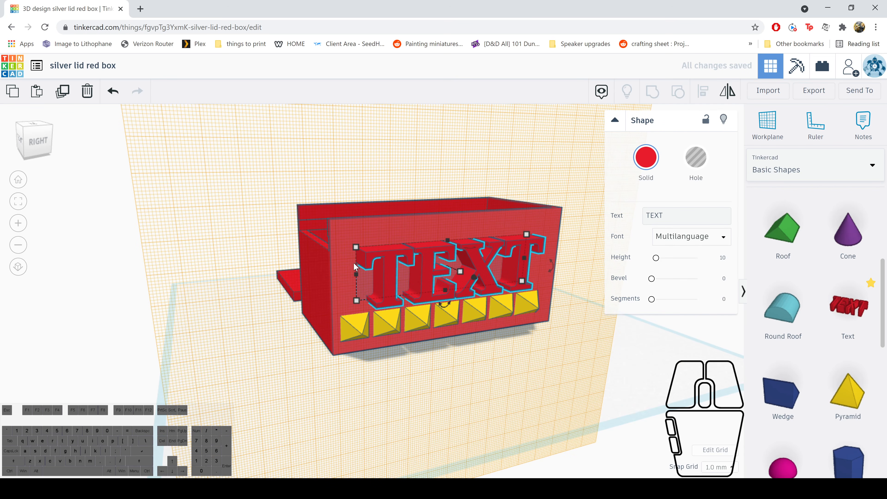
Turn the text shape on the container's side into a hole and change its wording to "Library"
mouse_move(525, 261)
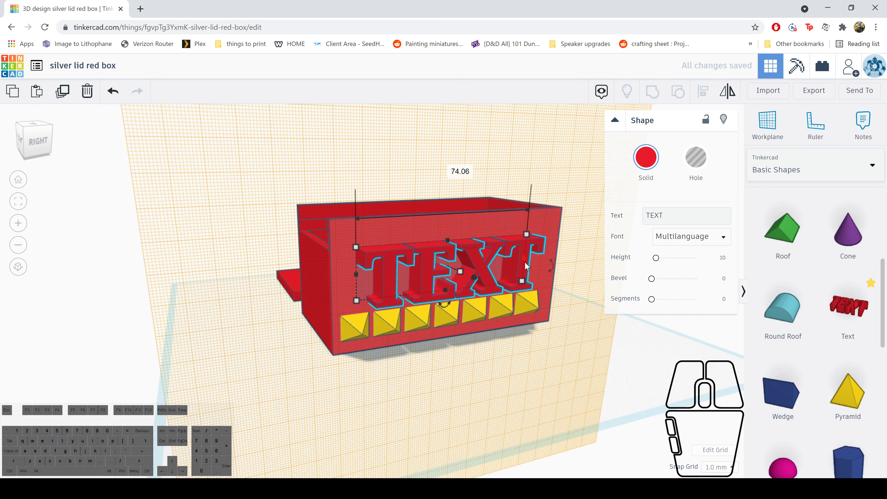
left_click(696, 159)
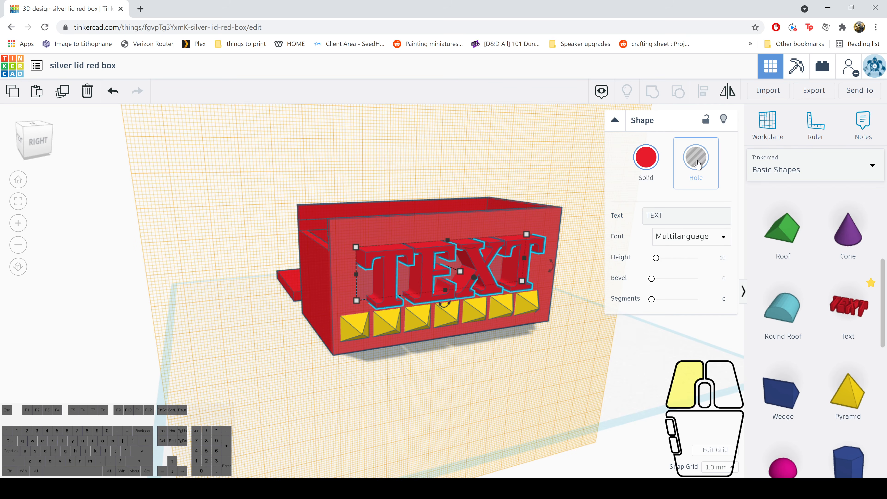
left_click(667, 215)
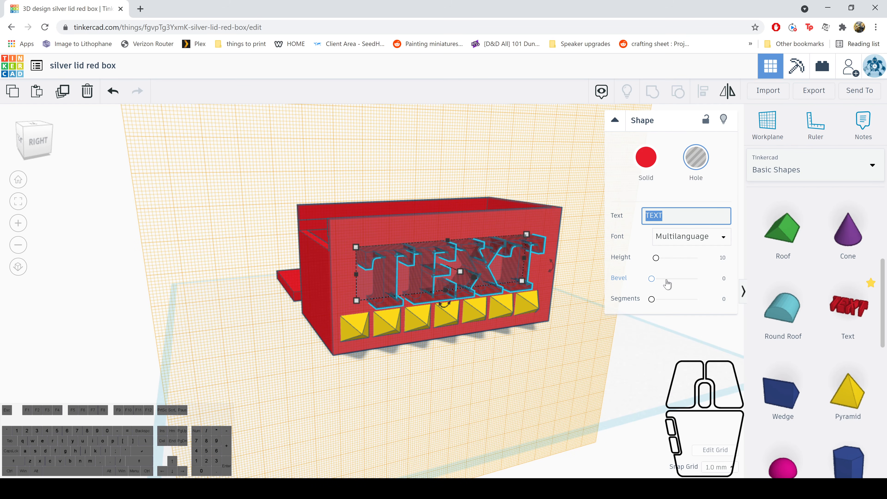
type("Libr")
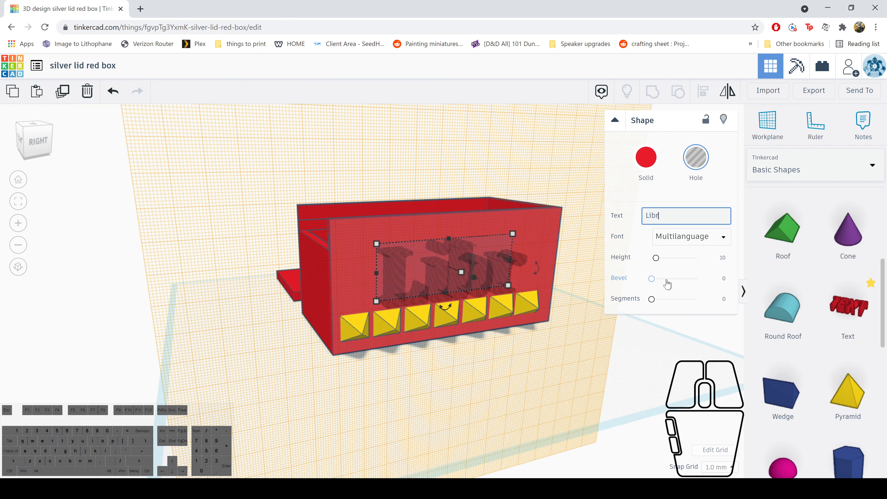
type("ary")
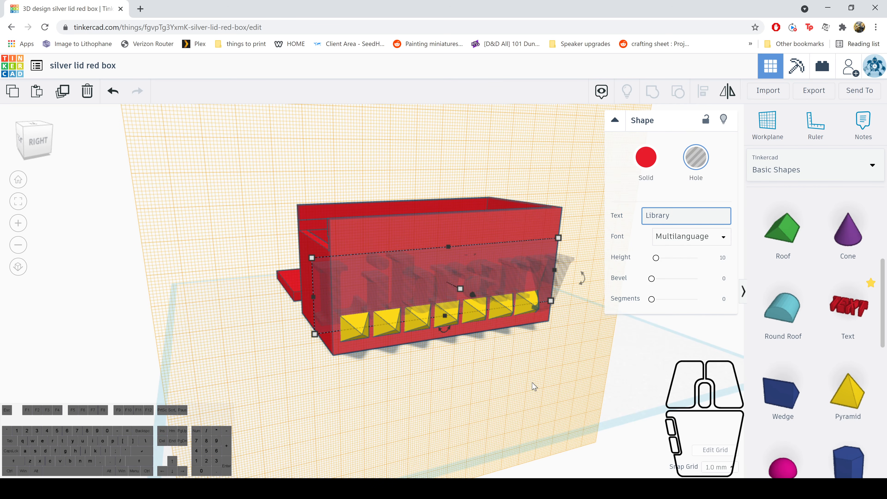
Resize the Library text to 93 mm wide and about 20 mm high, fitting it on the side face above the pyramids
right_click_drag(564, 376, 513, 365)
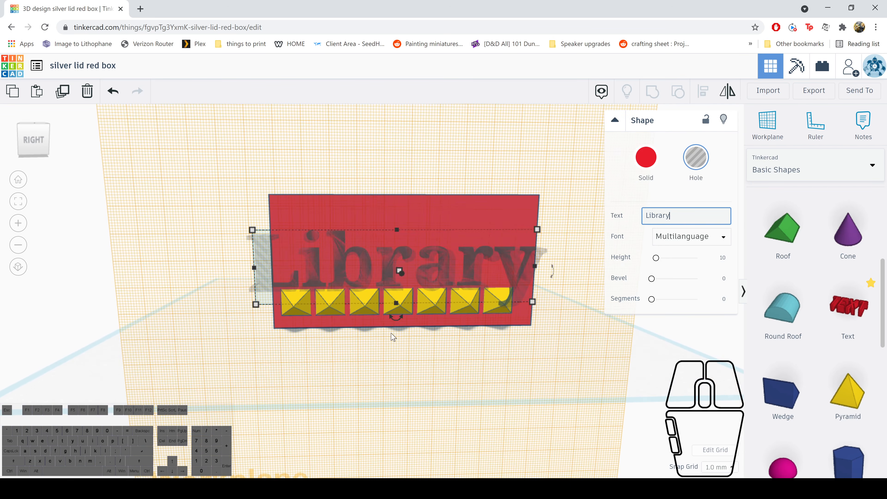
left_click_drag(256, 268, 279, 269)
left_click_drag(536, 267, 524, 266)
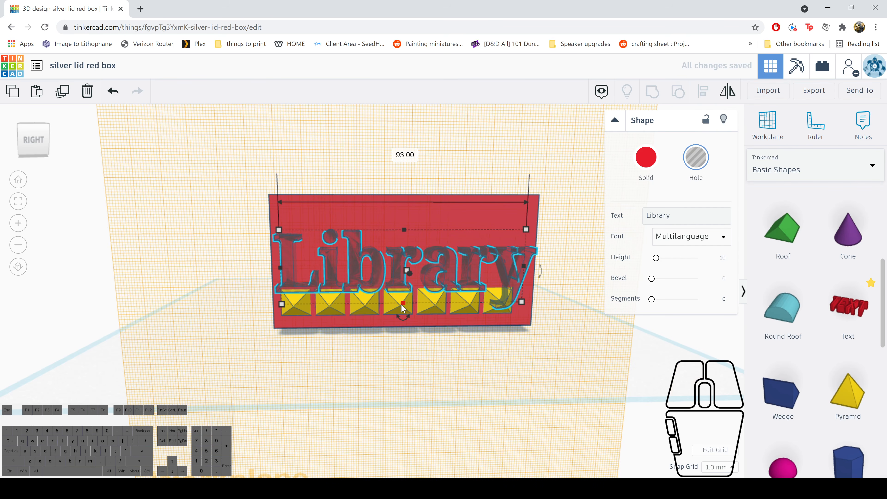
left_click_drag(402, 303, 401, 287)
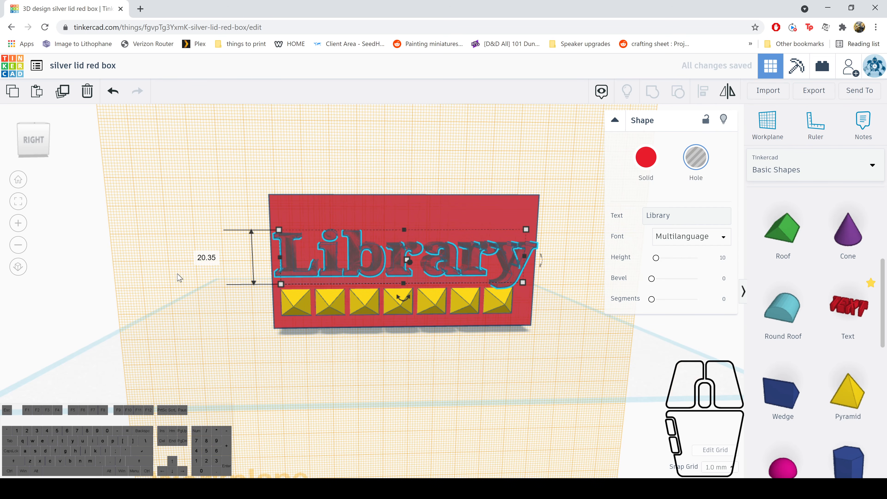
Return the workplane from the container's side face to the base grid
right_click_drag(178, 277, 309, 299)
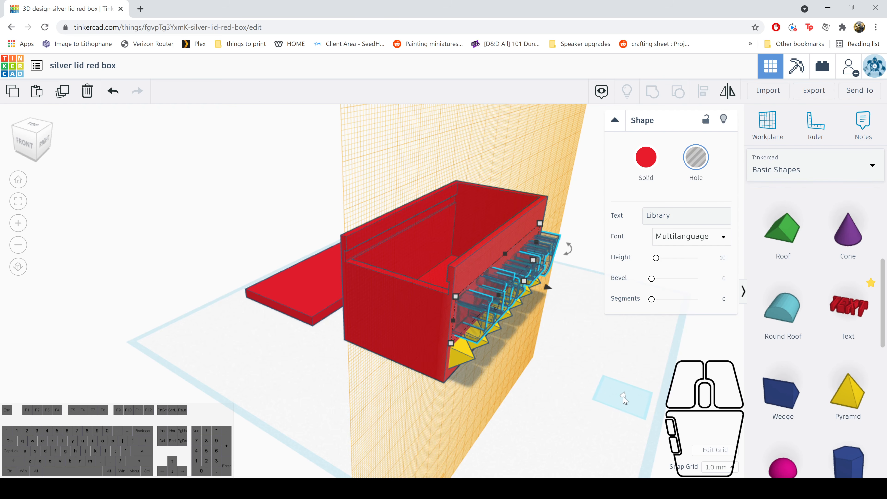
left_click(624, 398)
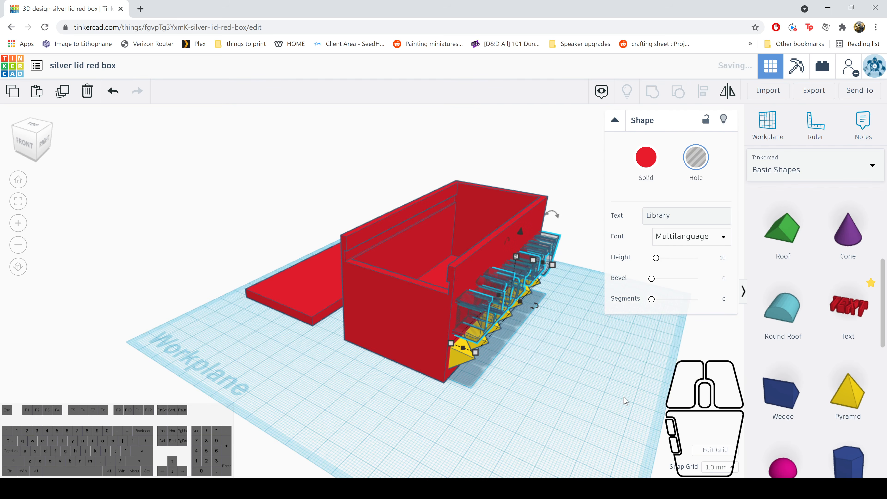
right_click_drag(369, 388, 403, 389)
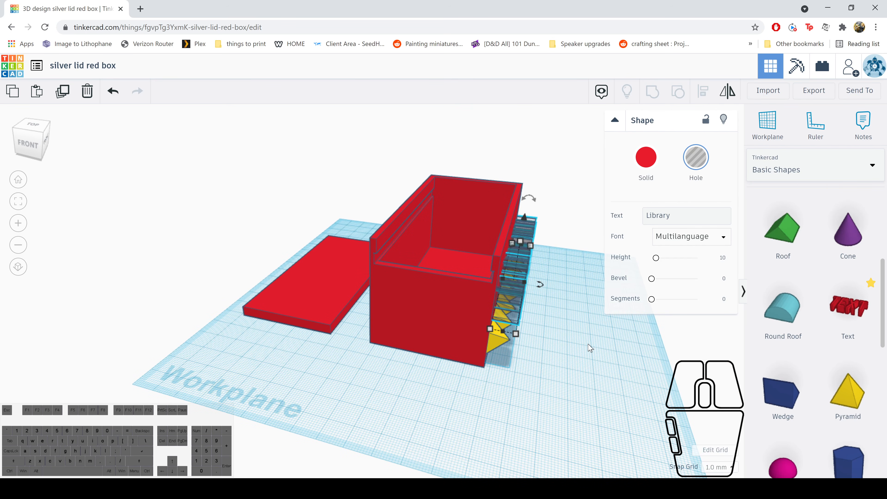
Group the container, the pyramids and the Library text hole to engrave the text into the side face
right_click_drag(588, 347, 496, 280)
left_click_drag(449, 141, 583, 421)
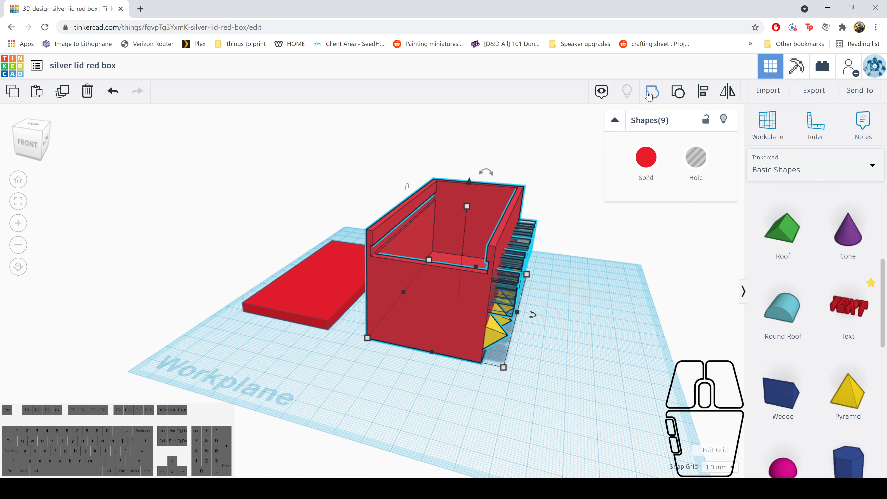
left_click(650, 94)
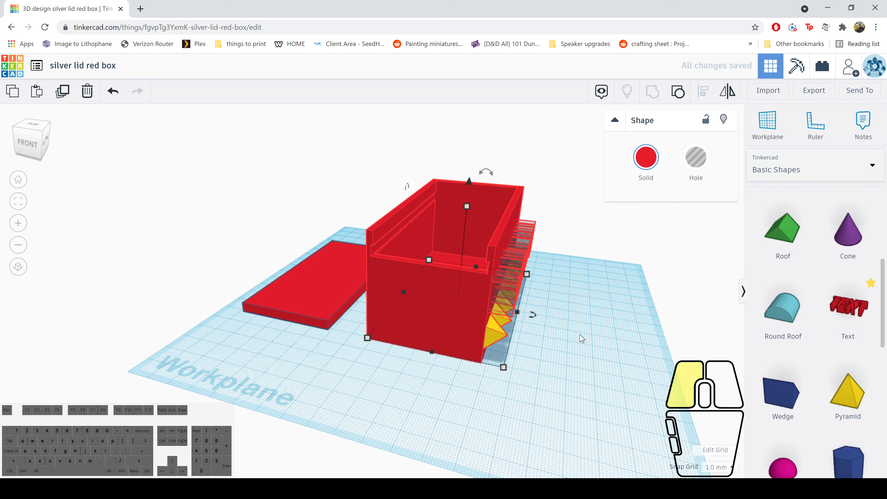
right_click_drag(610, 341, 452, 308)
left_click(208, 346)
scroll(515, 277, "up", 2)
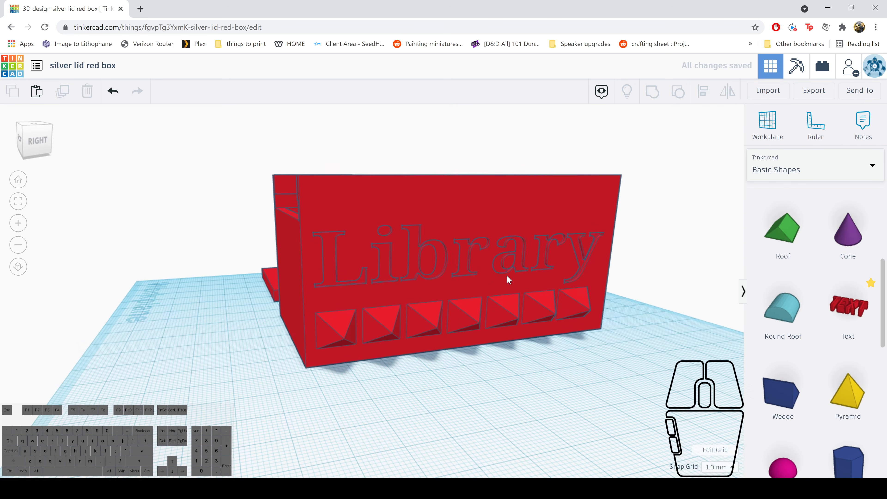
scroll(507, 275, "up", 2)
right_click_drag(428, 380, 525, 428)
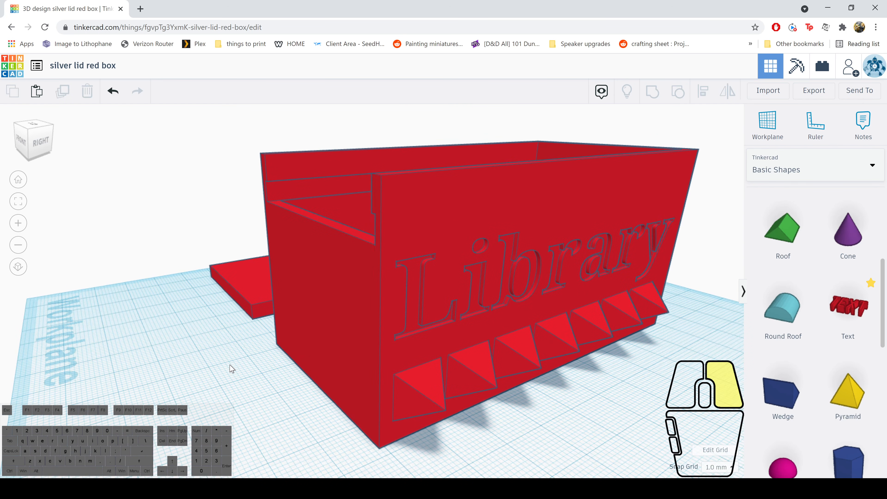
Set the workplane on the lid's top face and place the yellow star near its middle as a hole
right_click_drag(230, 367, 379, 274)
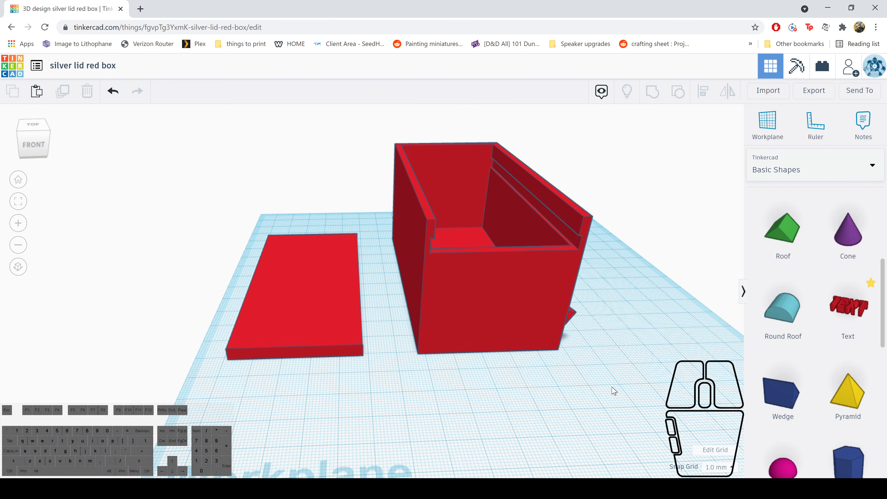
right_click_drag(611, 388, 447, 317)
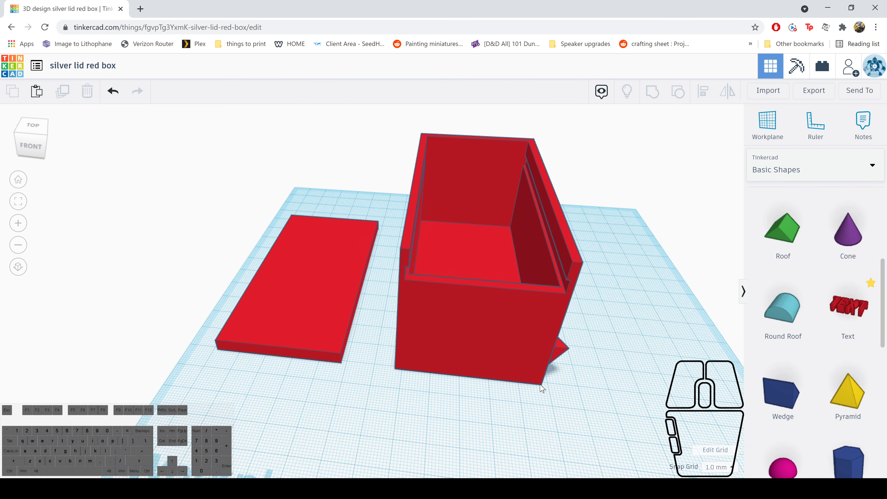
right_click_drag(540, 383, 600, 424)
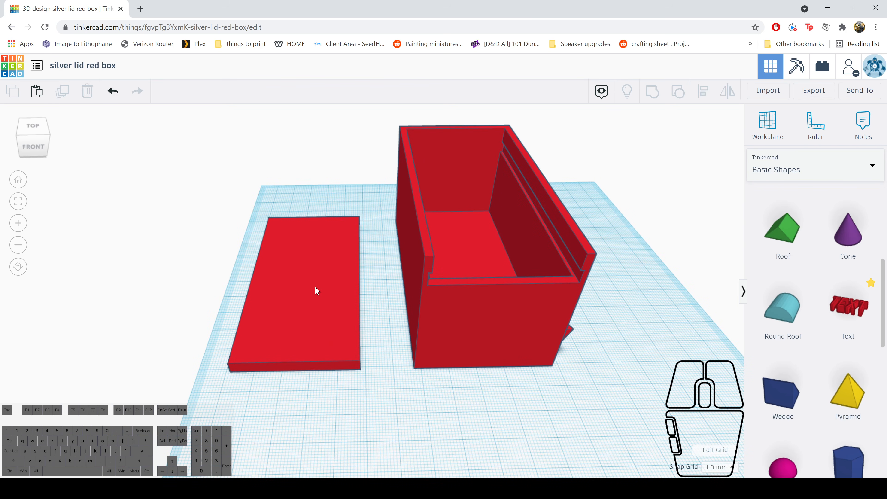
scroll(838, 336, "down", 8)
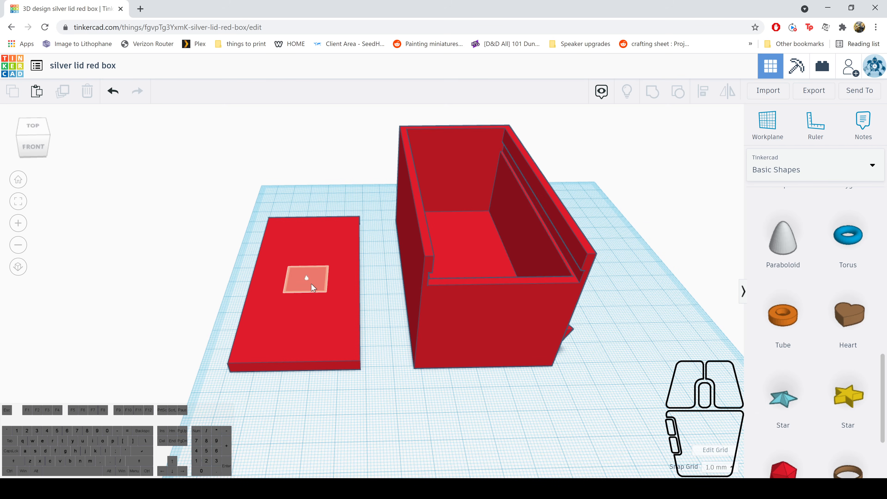
left_click(303, 288)
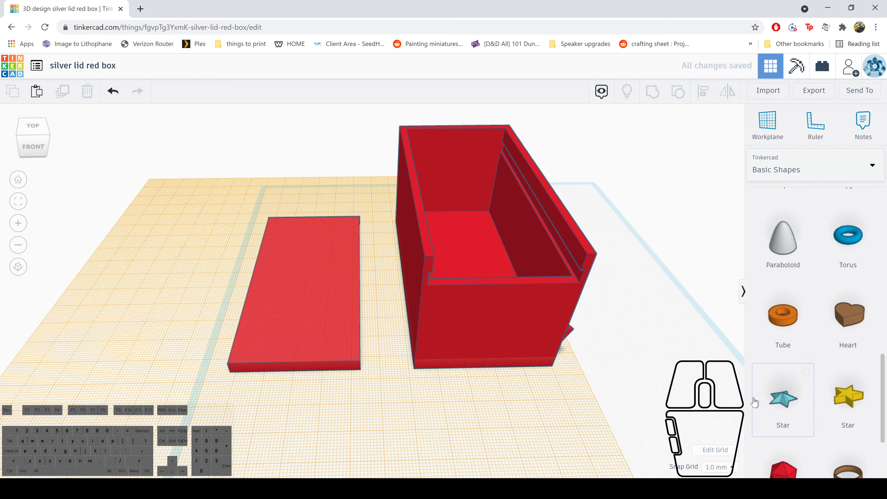
left_click_drag(817, 413, 306, 283)
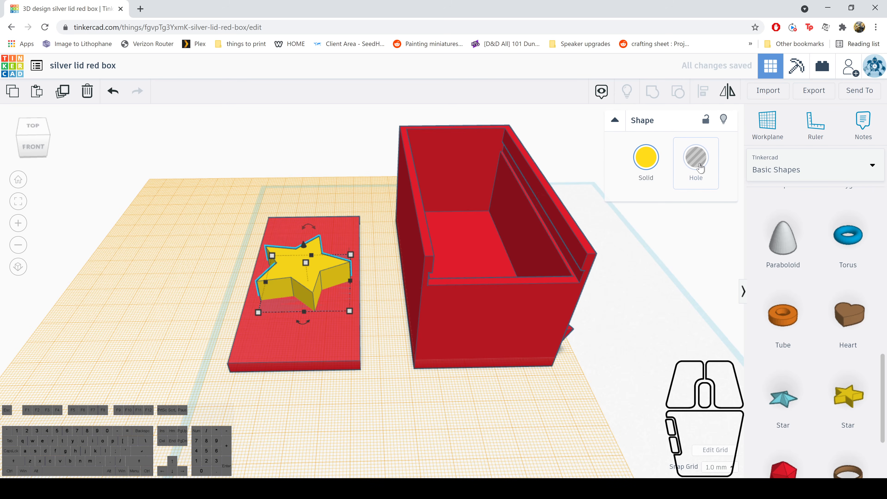
left_click(695, 158)
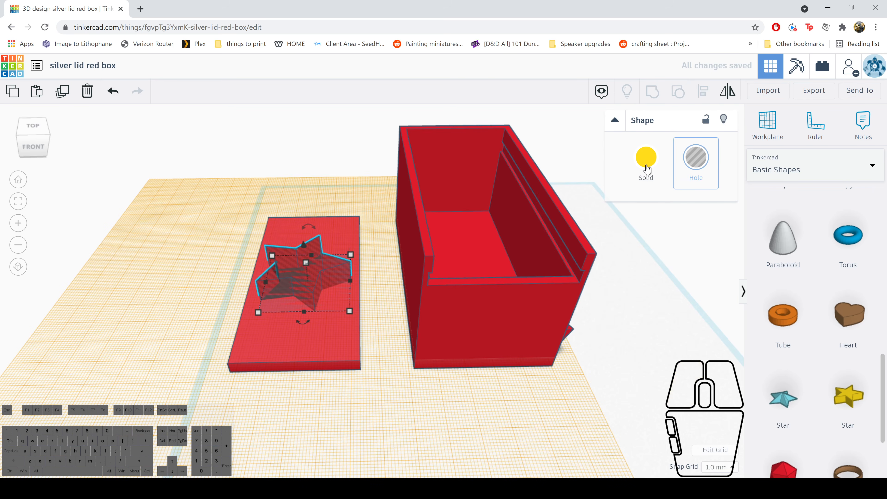
Lower the star hole into the lid by two 1 mm snap steps
right_click_drag(384, 349, 406, 331)
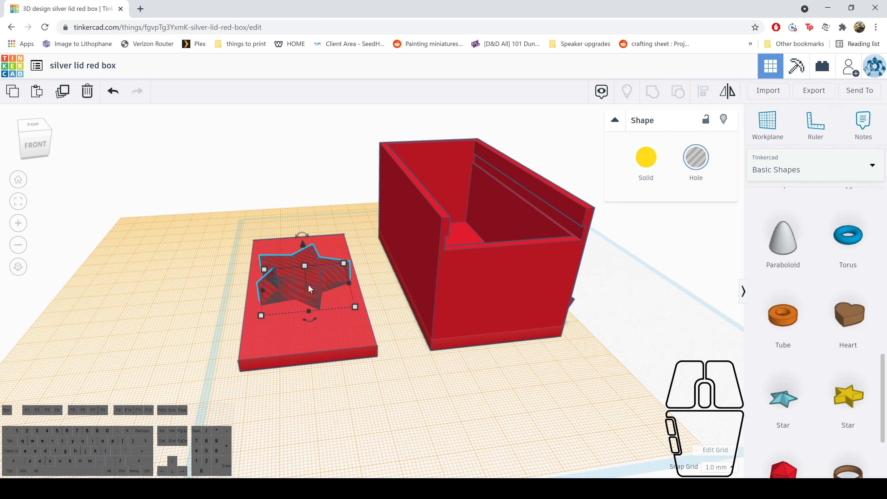
key("ctrl")
key("ctrl+Down")
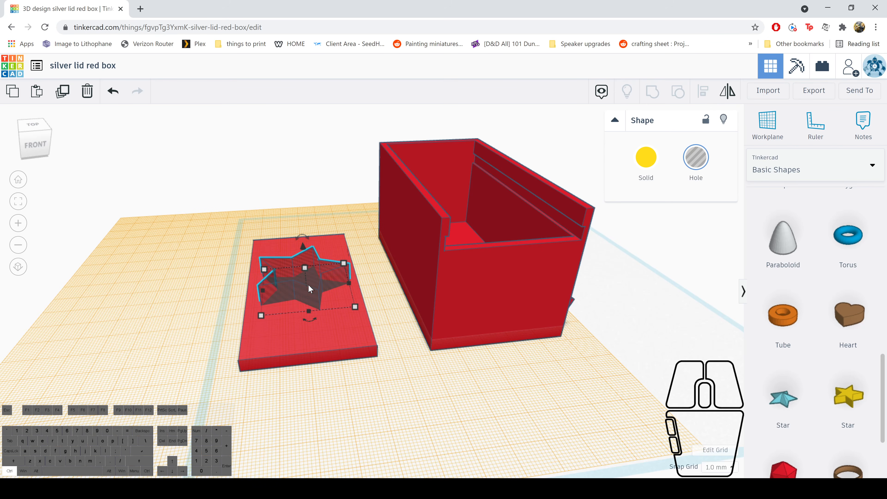
key("ctrl+Down")
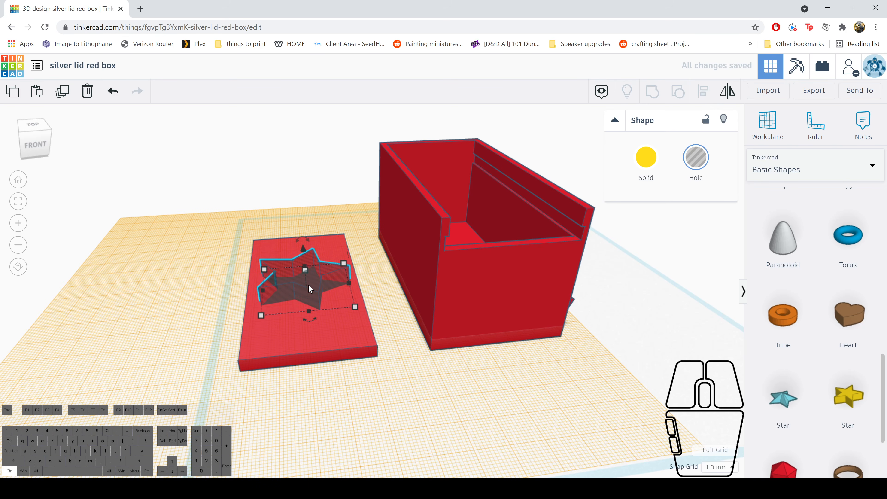
Group the star hole with the lid to cut a star-shaped recess into its top face
right_click_drag(405, 313, 357, 309)
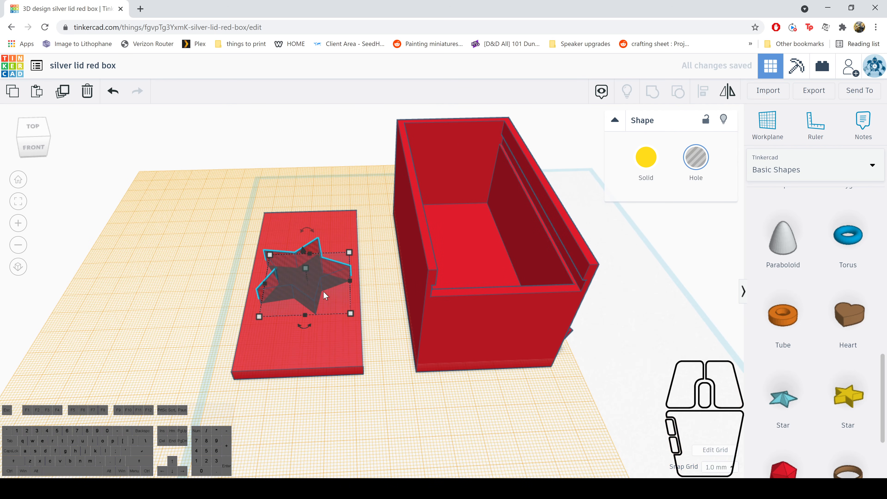
left_click_drag(202, 183, 331, 403)
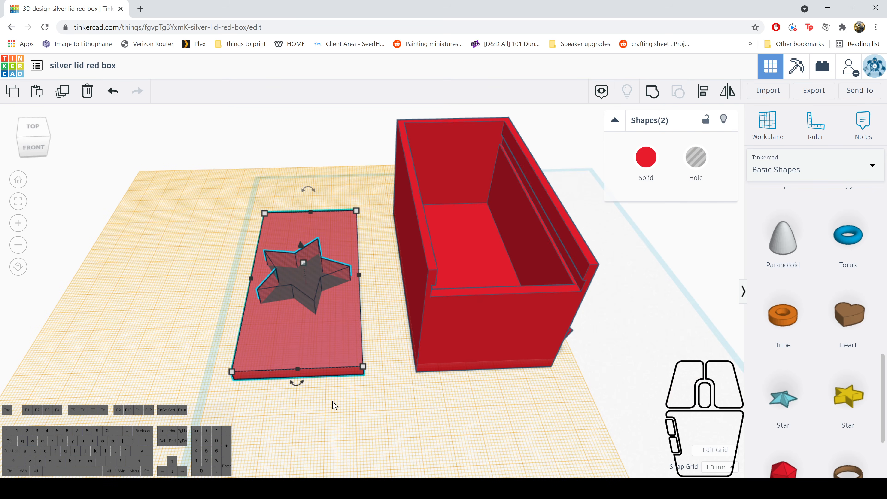
left_click(656, 94)
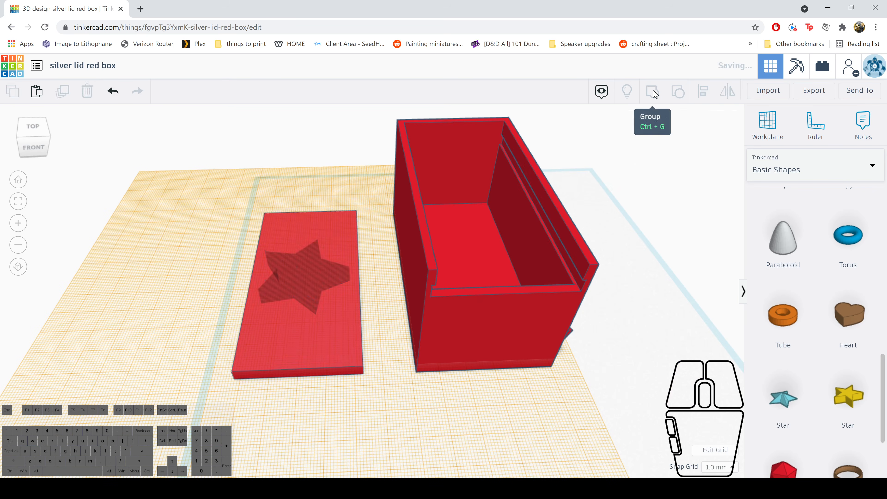
left_click(158, 251)
right_click_drag(154, 250, 325, 324)
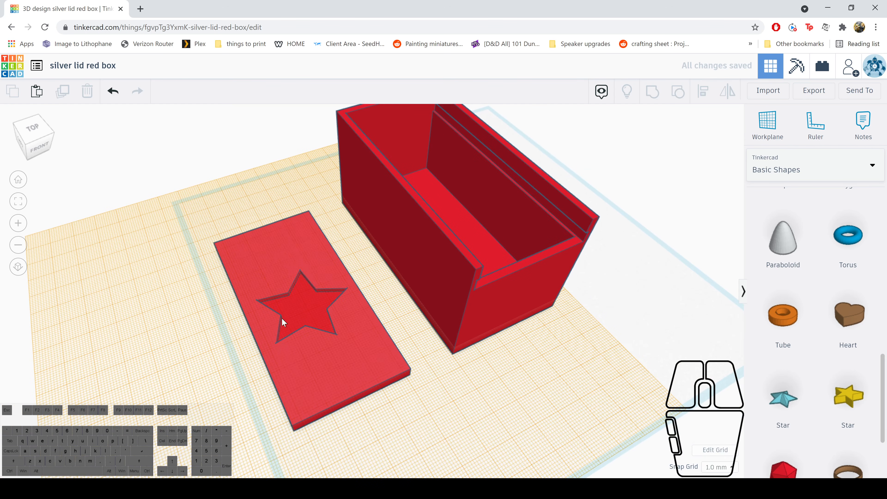
Return the workplane from the lid's top face to the base grid
right_click_drag(628, 372, 429, 291)
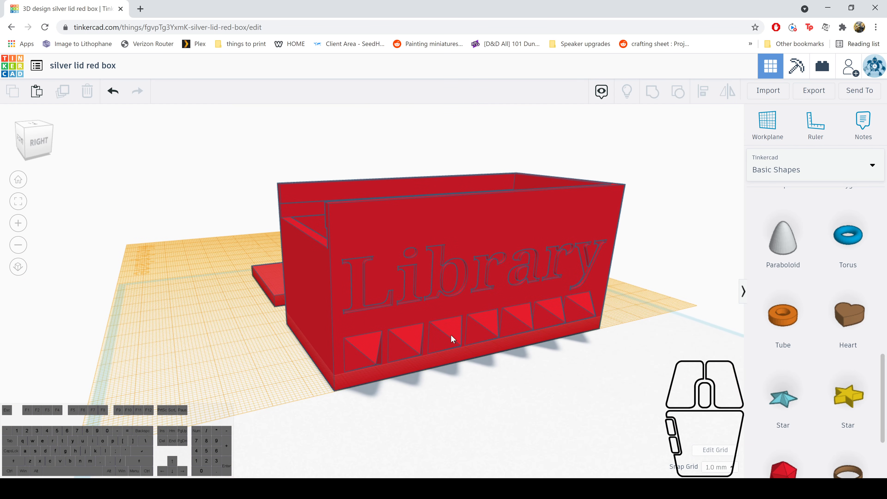
right_click_drag(254, 368, 377, 414)
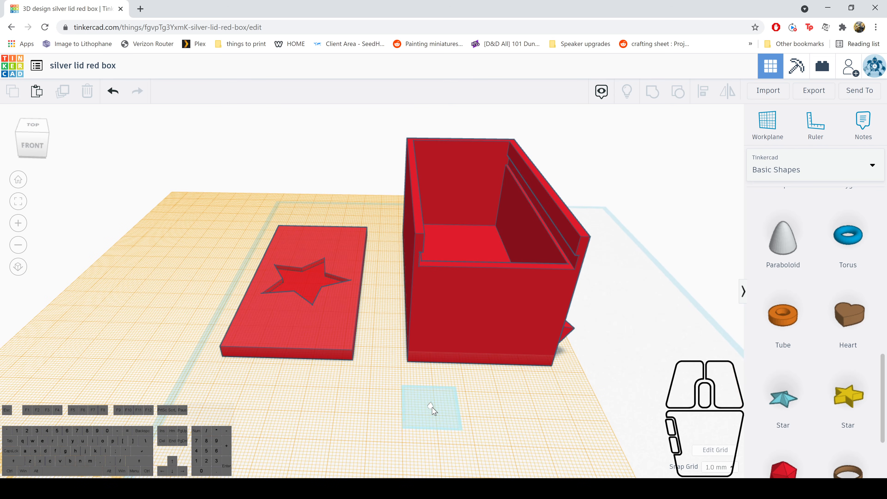
left_click(454, 416)
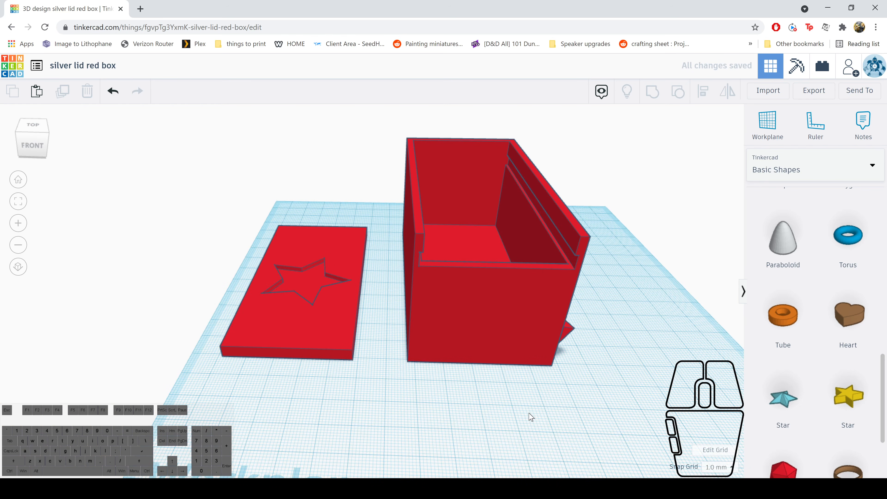
right_click_drag(529, 415, 452, 382)
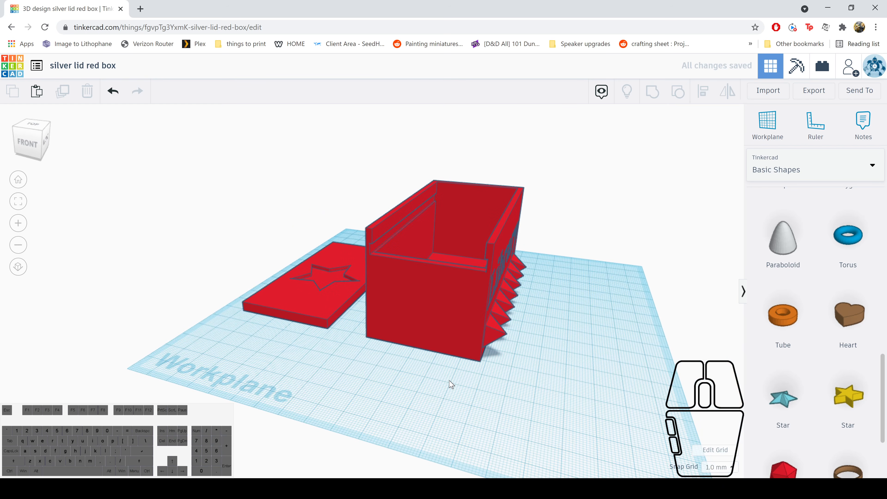
left_click(140, 245)
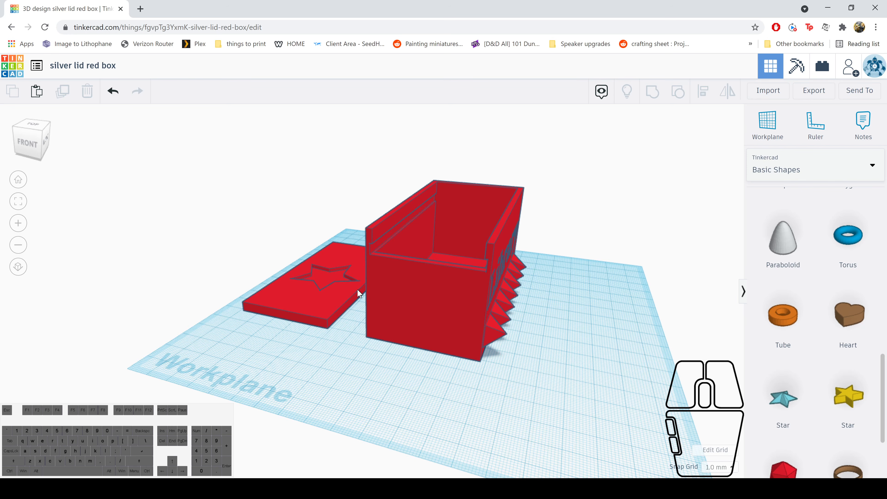
Export everything in the design as an STL file for 3D printing
left_click(813, 95)
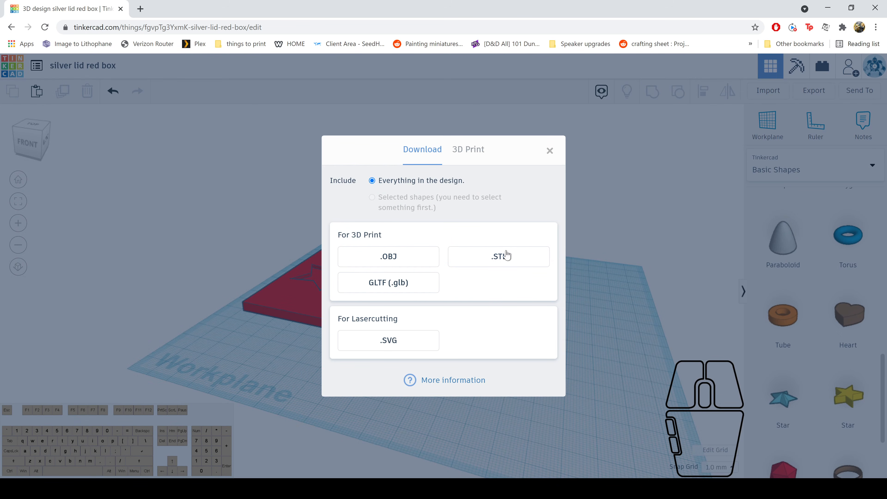
left_click(496, 261)
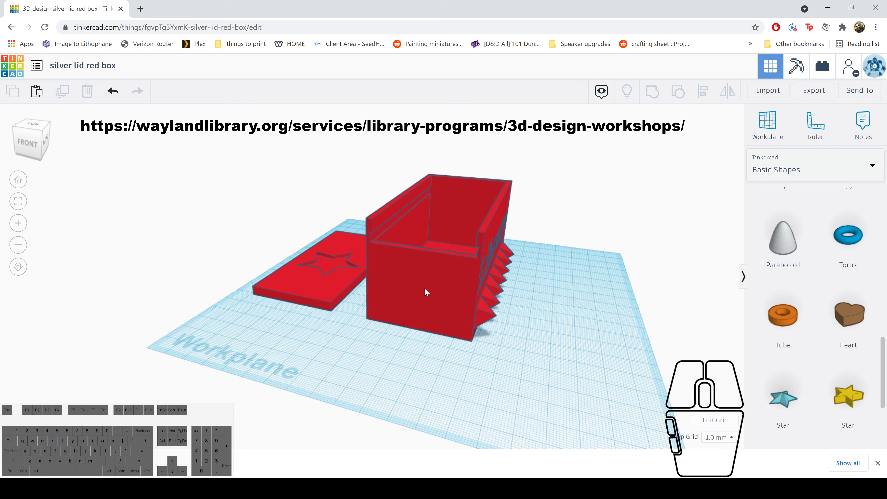
left_click(332, 284)
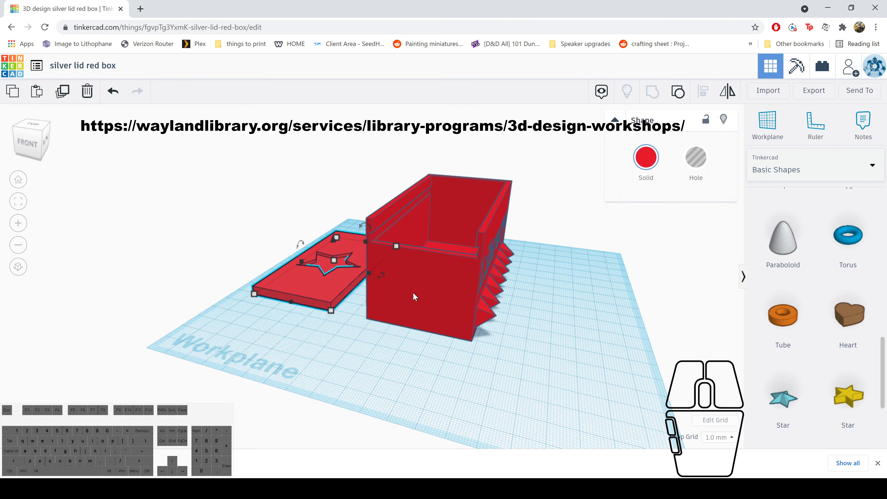
left_click(434, 295)
left_click(312, 289)
left_click(426, 292)
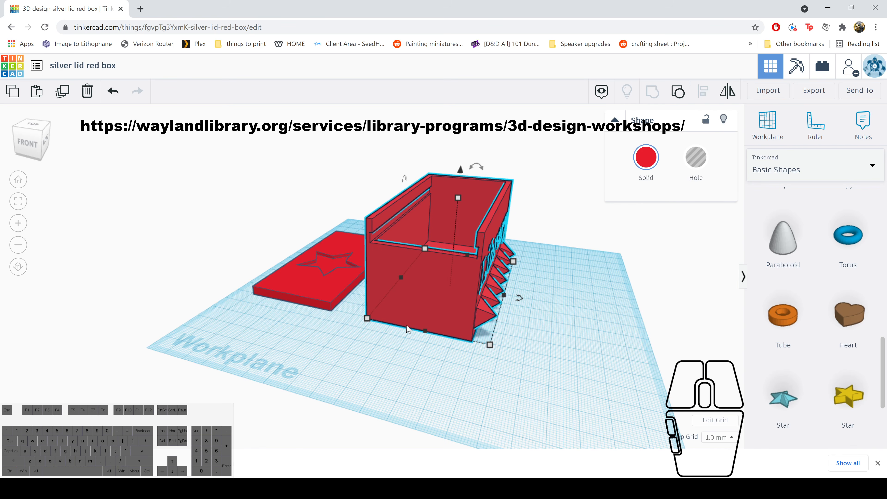
left_click(347, 365)
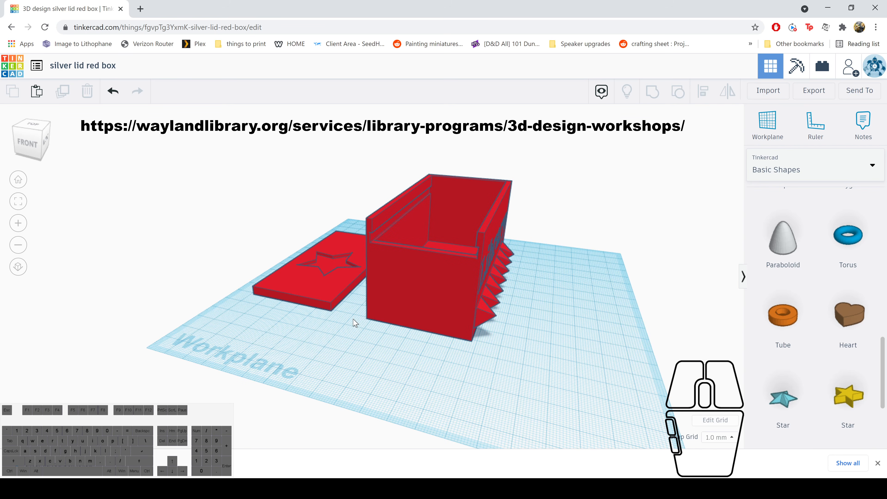